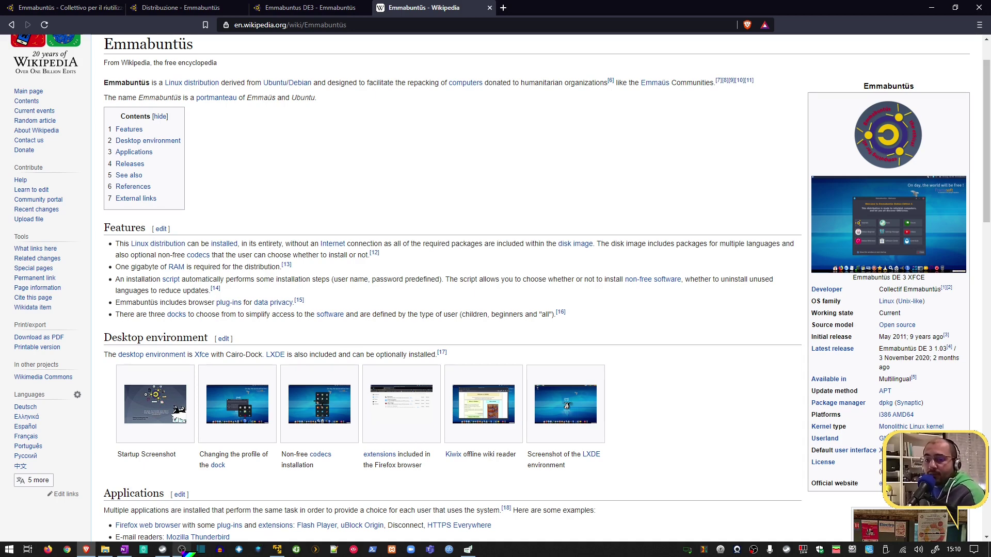
click(183, 549)
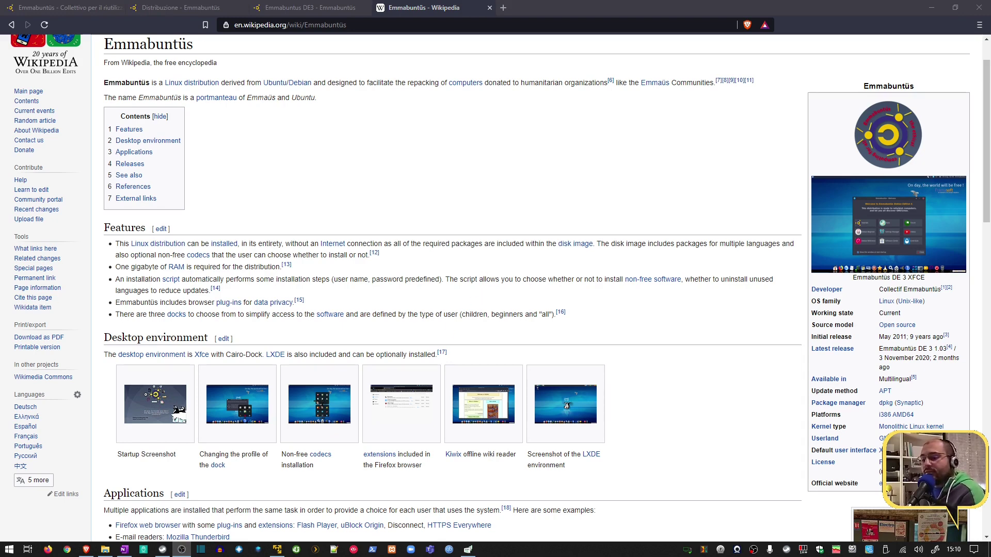
key(alt+Tab)
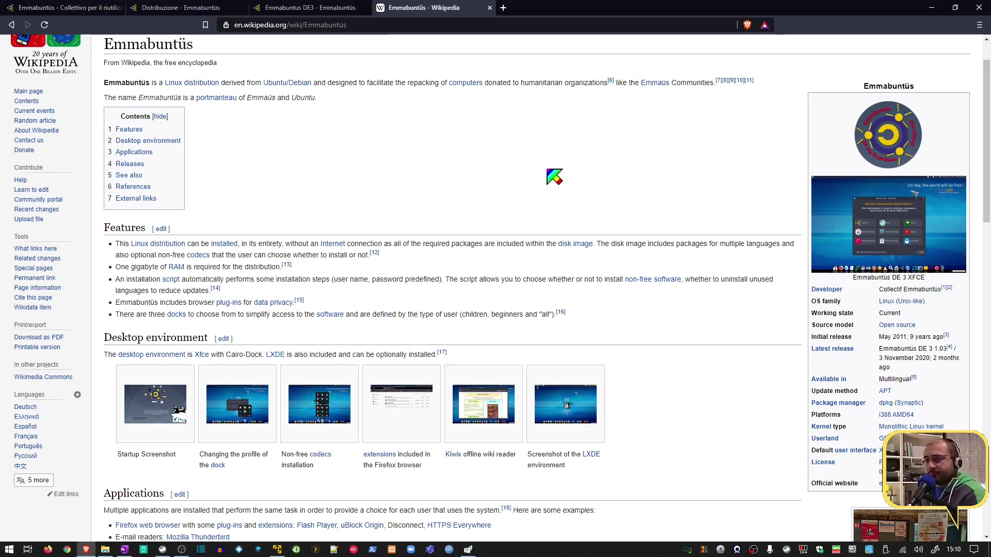
- Show the Emmabuntus DE3 page, then examine the emmabuntus-de3-i686-10.6-1.03.iso entry and its size in the ISO folder
click(297, 7)
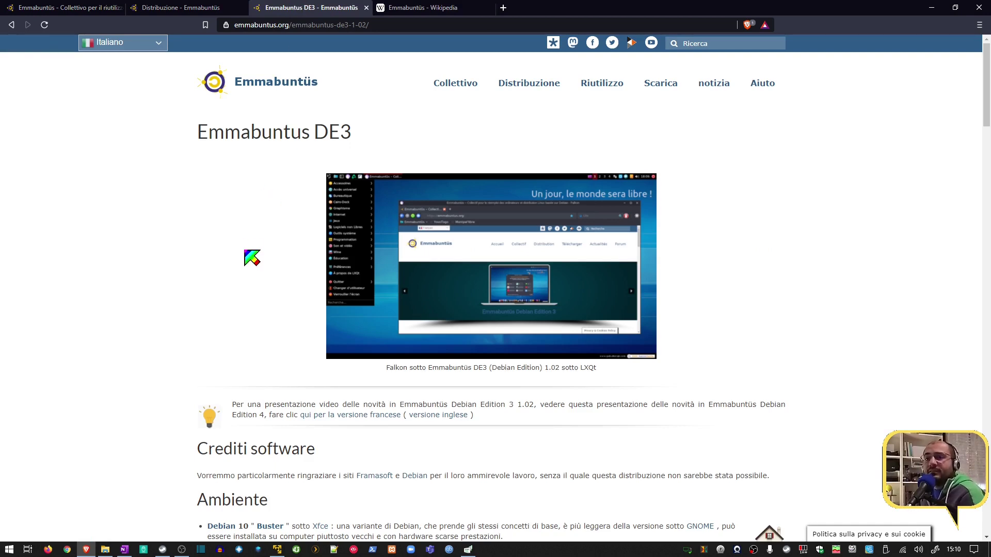
click(105, 549)
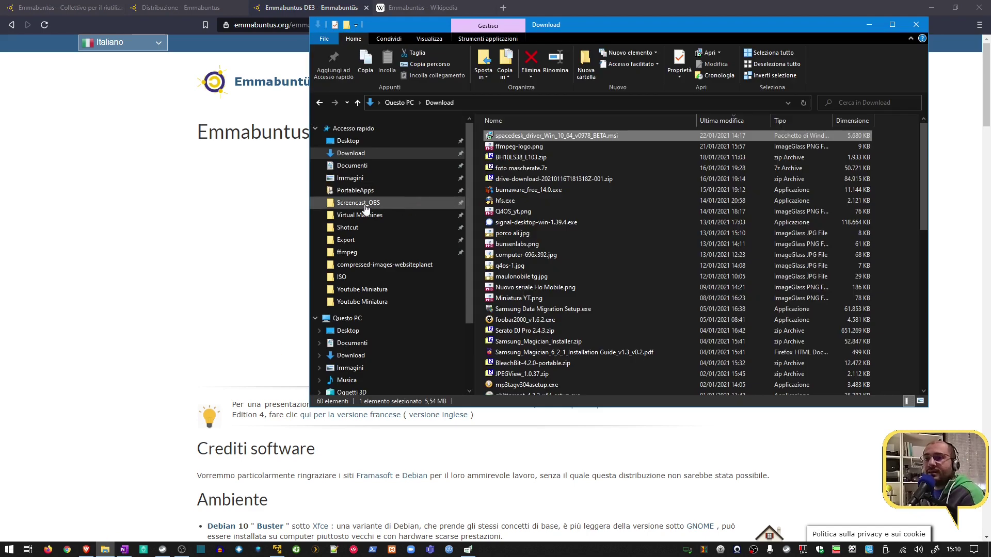
click(343, 277)
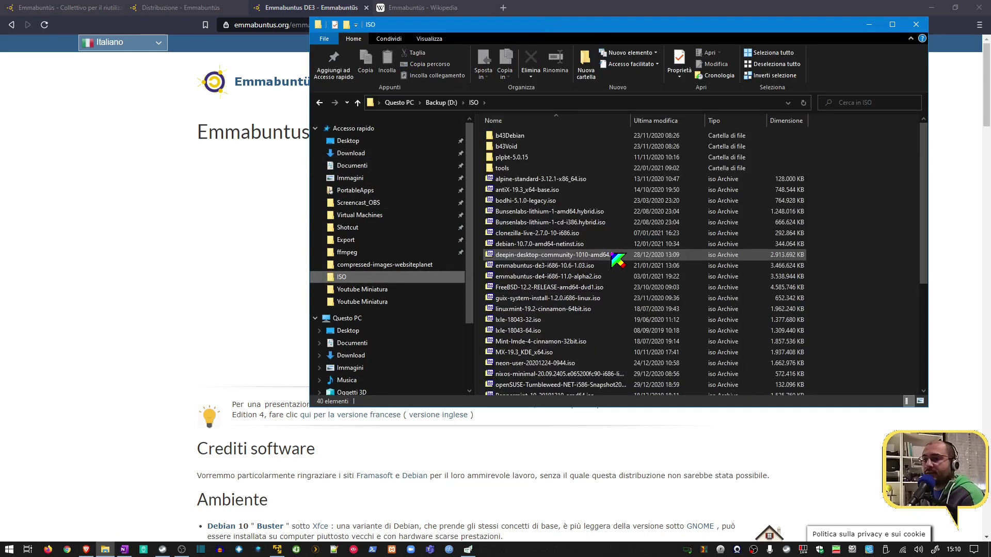
click(658, 266)
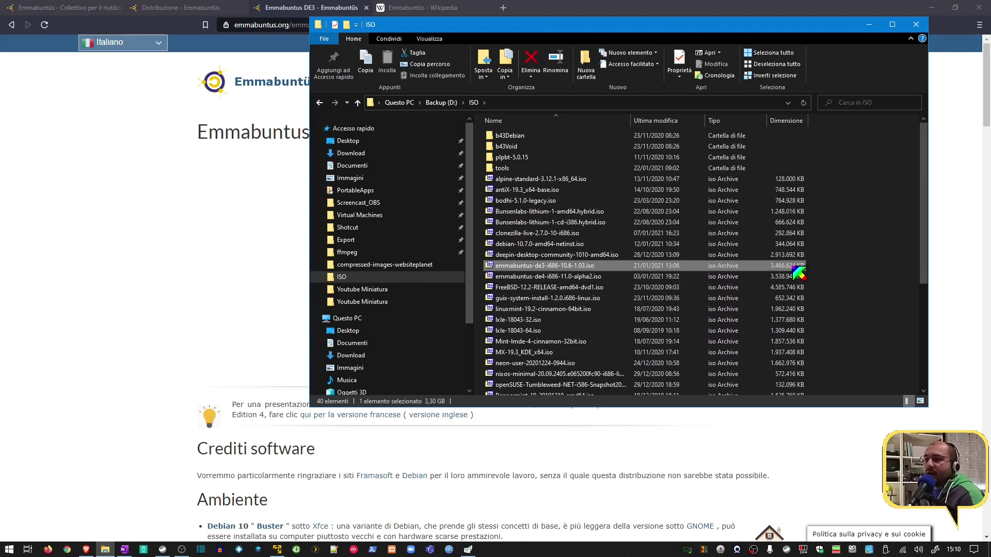
click(829, 271)
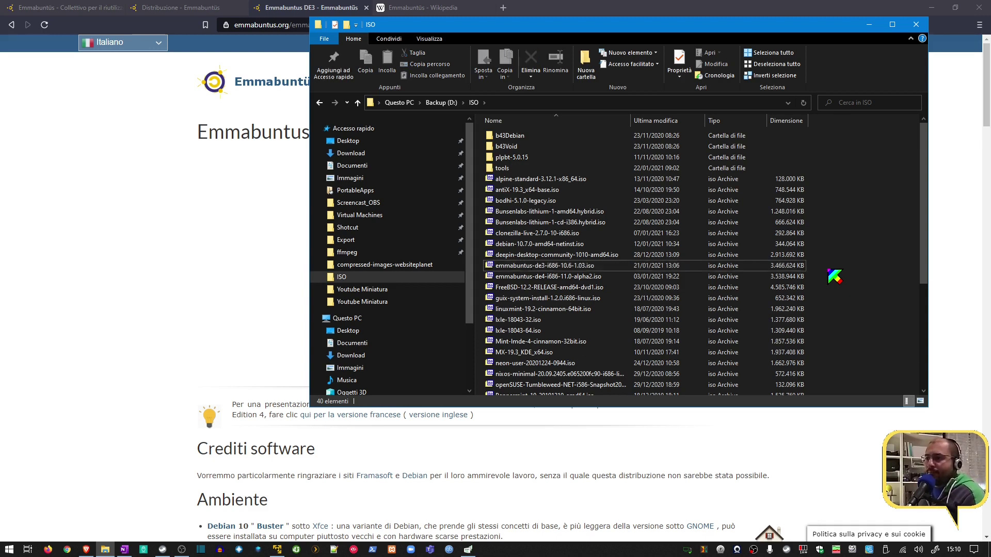
click(783, 267)
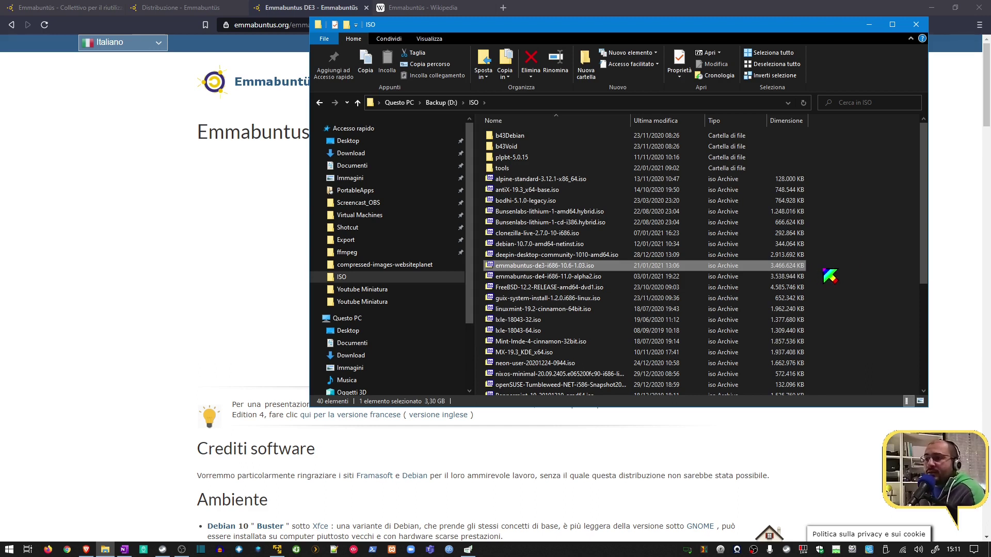
click(875, 270)
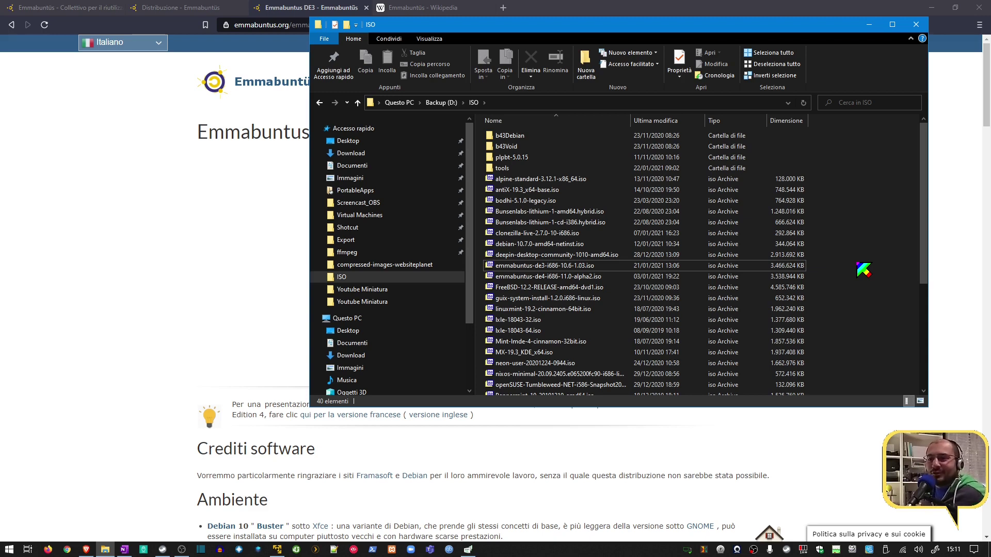
click(760, 268)
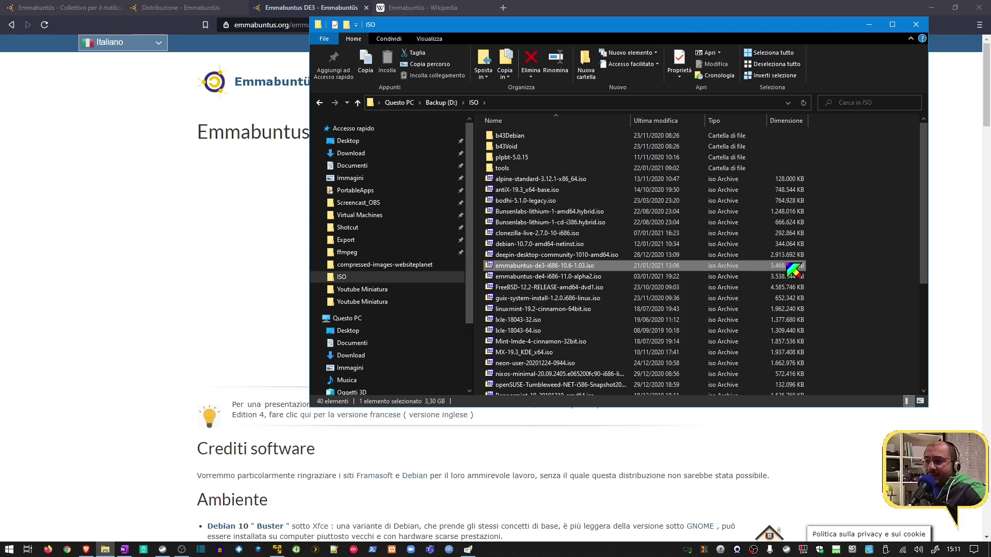
click(821, 272)
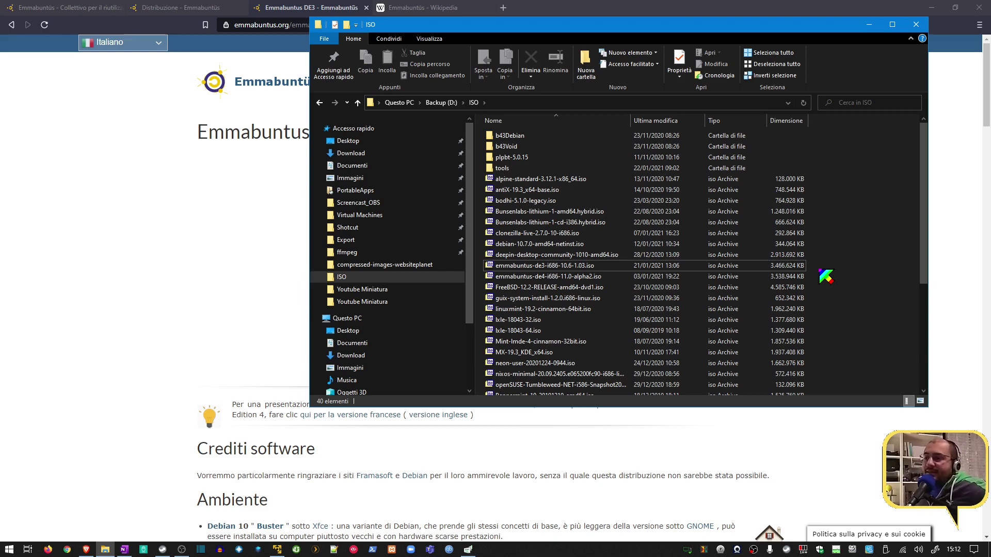
- Search the web for "calamares installer" in a new browser tab
click(504, 7)
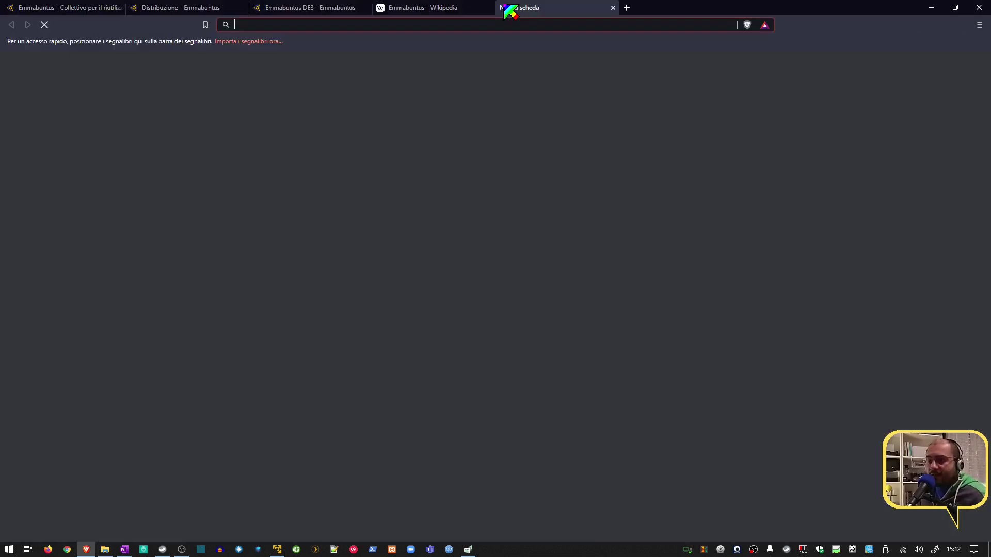
text(calam)
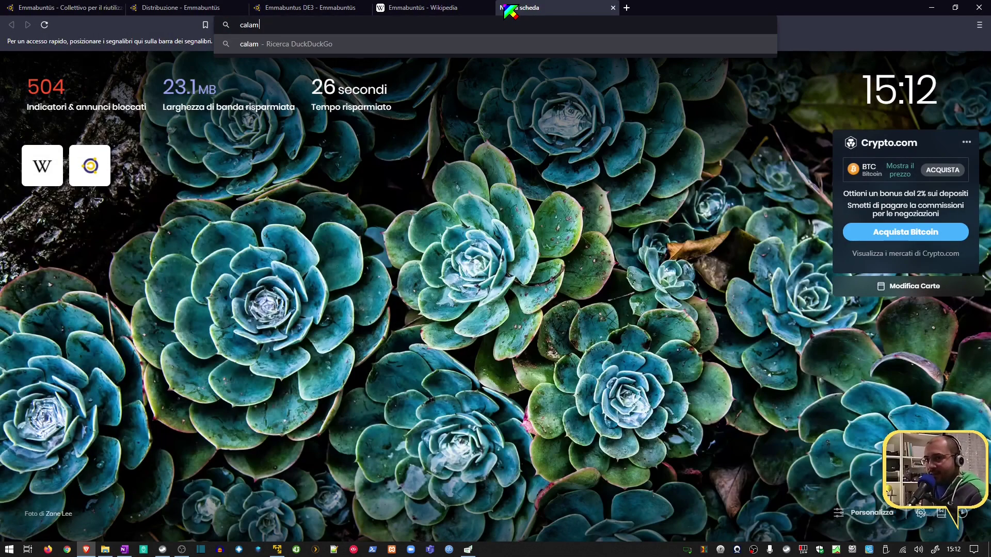
text(ares ins)
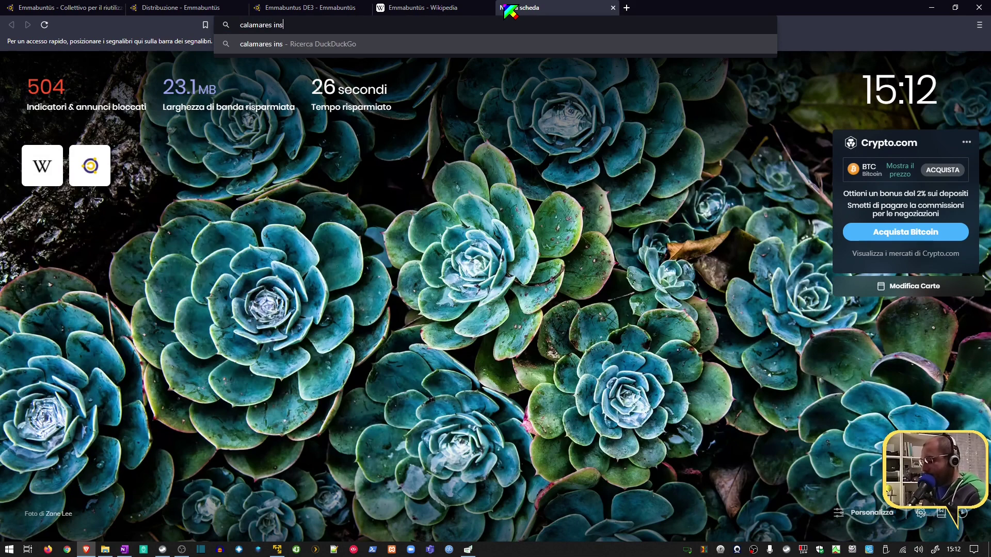
text(taller)
key(Return)
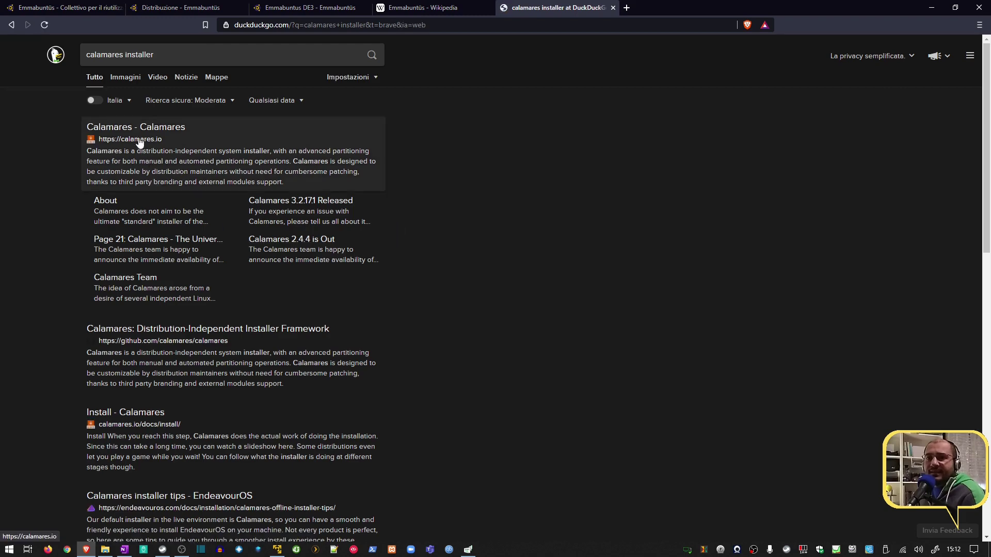
- Open the calamares.io site from the results and enlarge the first installer screenshot in its gallery
click(139, 143)
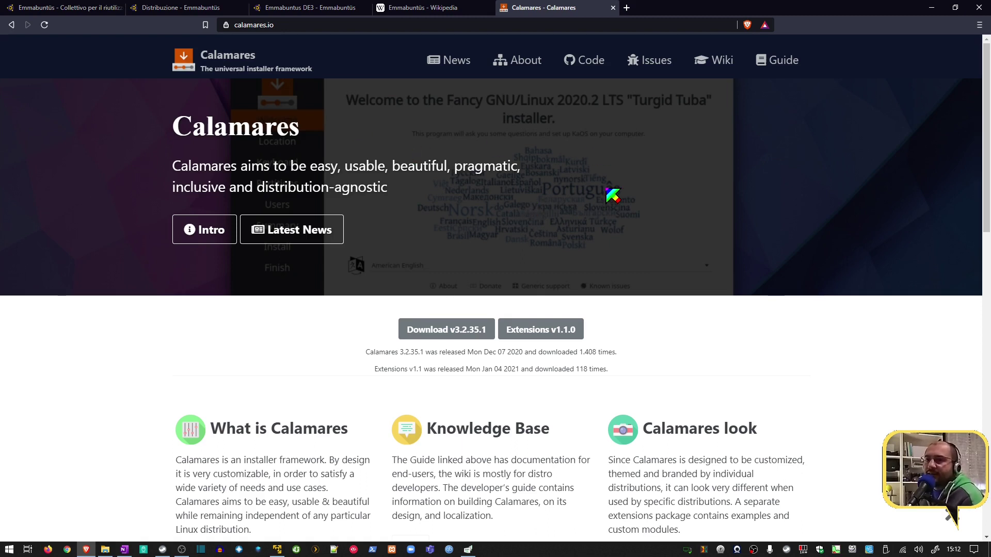
scroll(612, 195, down, 7)
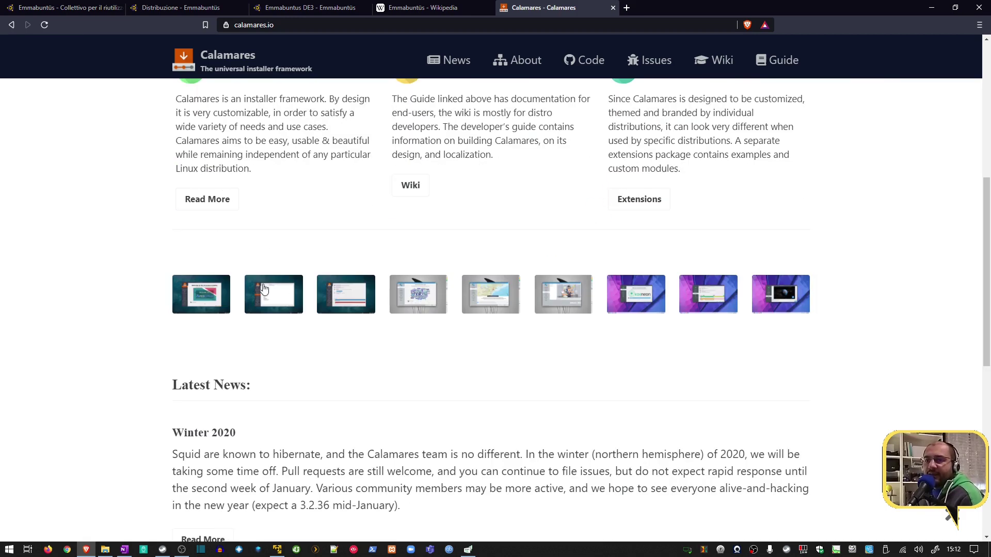
click(202, 298)
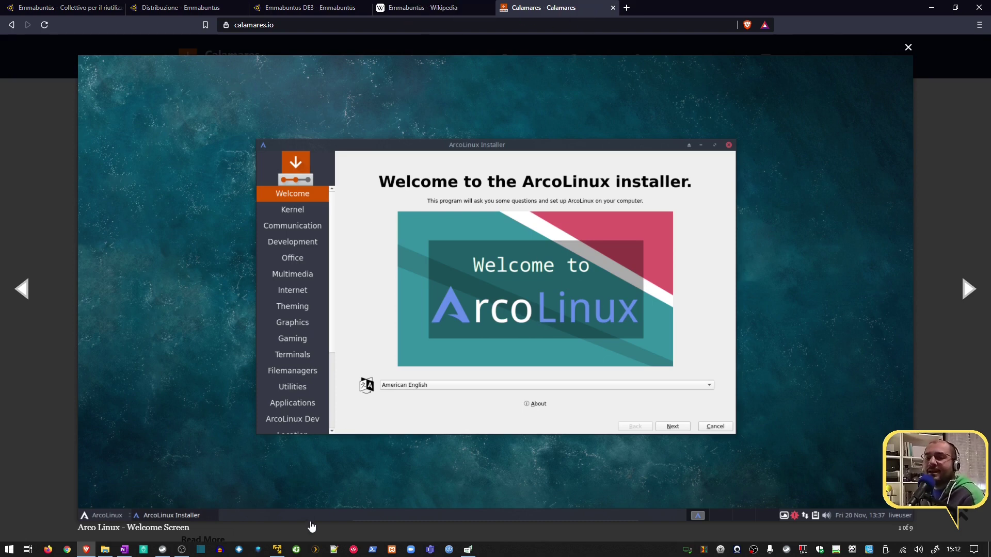
- In the maximized Emmabuntus DE3 virtual machine in VMware Workstation Player, switch the desktop to LXQt and log in with the account password
click(277, 549)
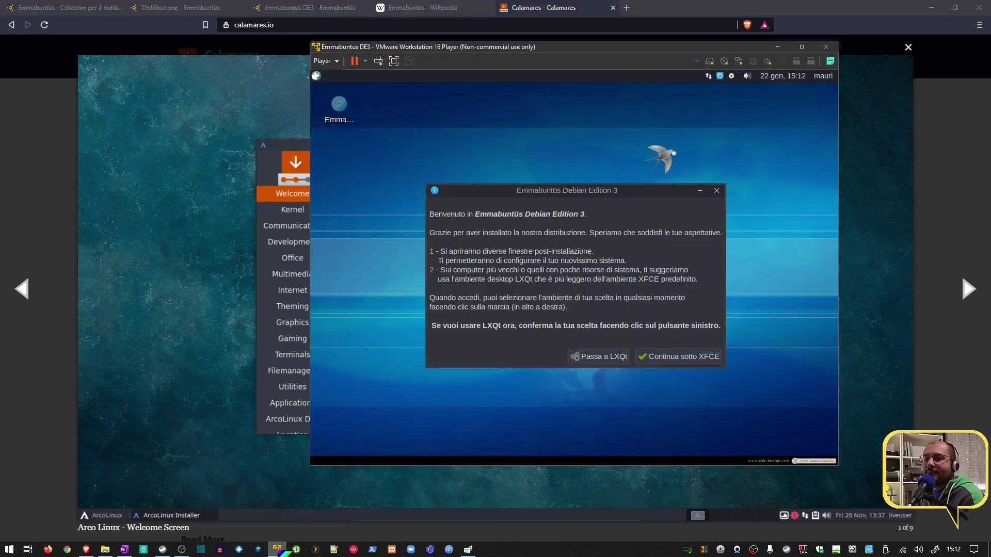
click(801, 47)
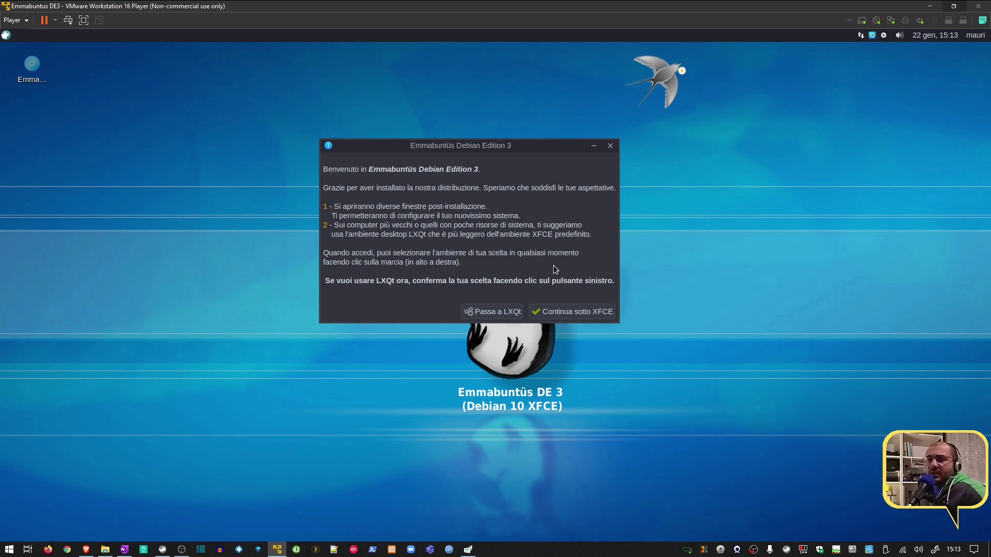
click(498, 312)
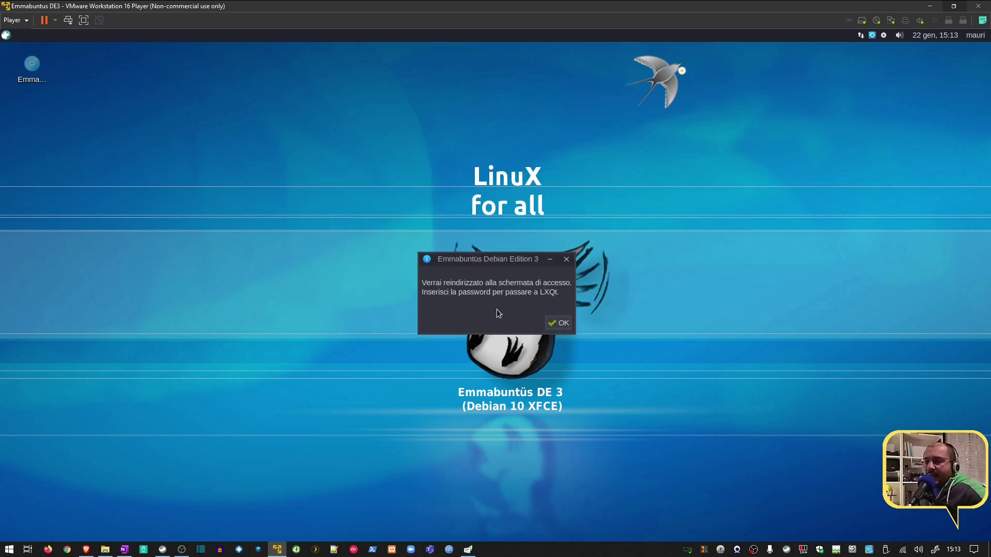
click(550, 328)
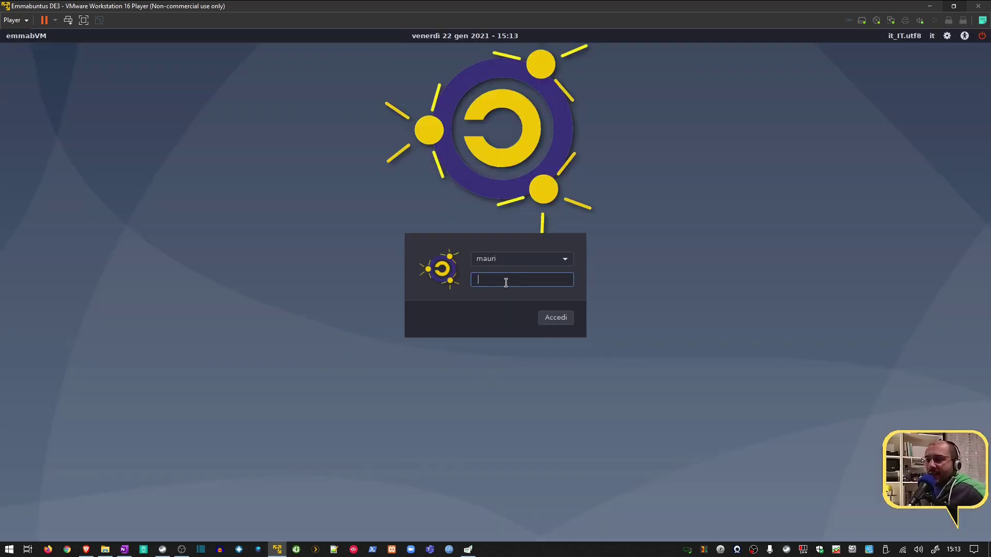
text(••••••••)
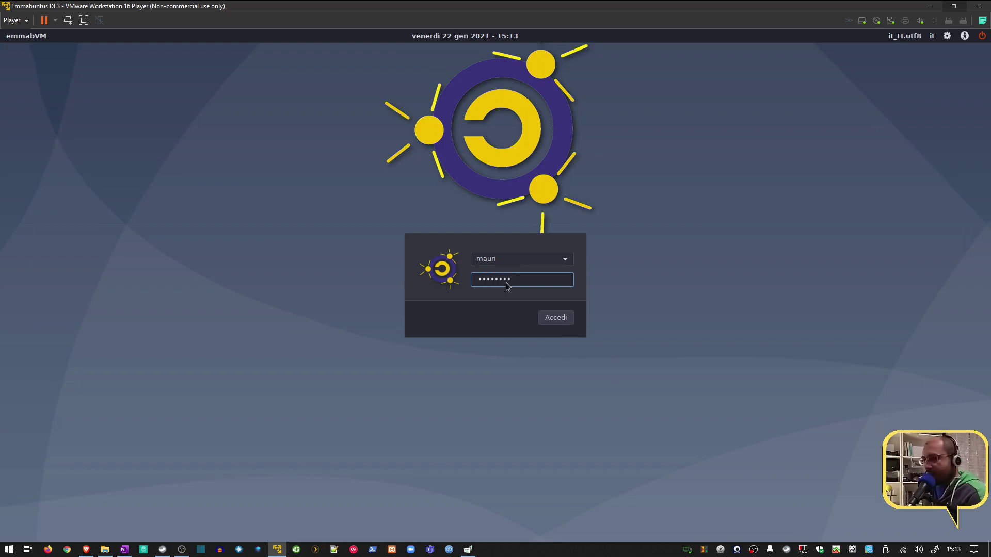
key(Return)
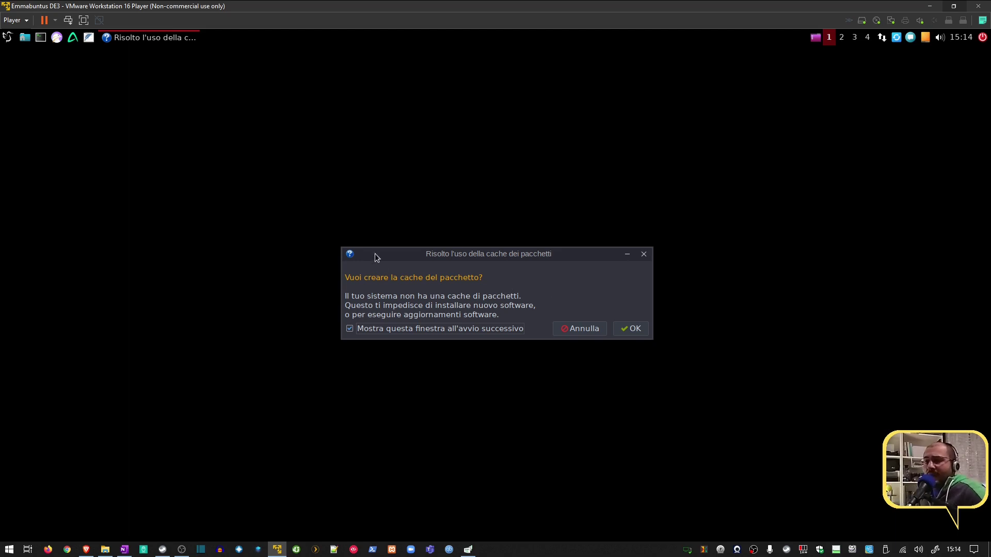
- Look through the Accessori category of the LXQt application menu, then close the menu
click(8, 38)
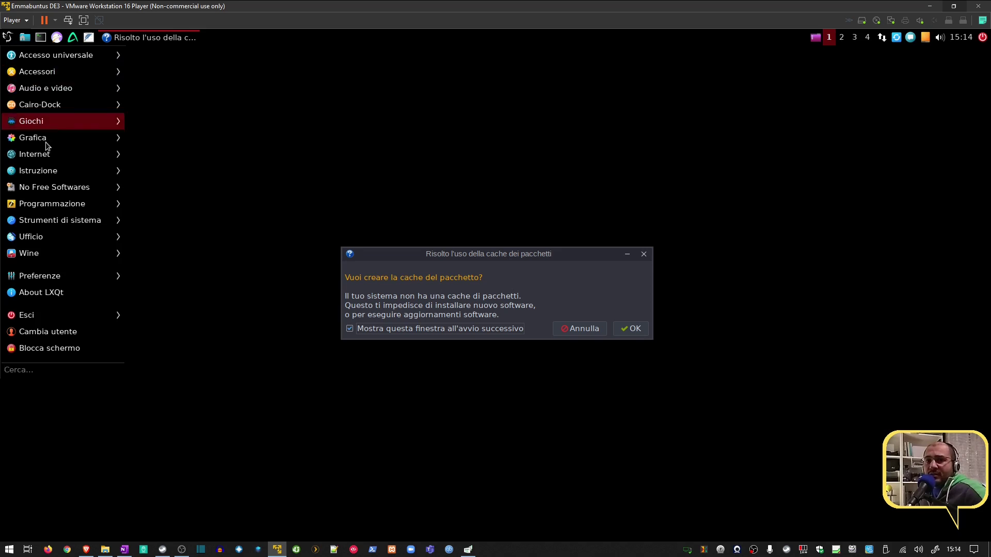
mouse_move(52, 62)
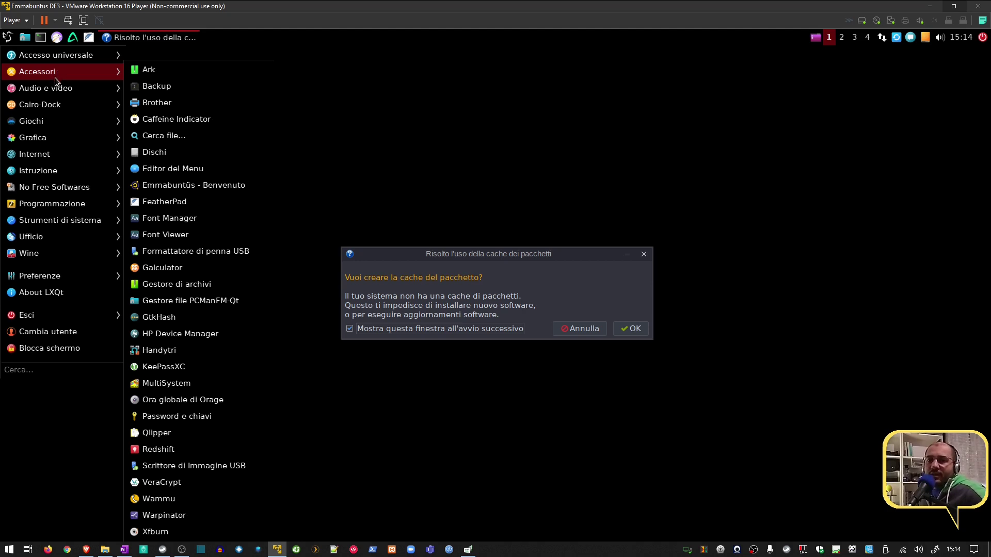
click(401, 193)
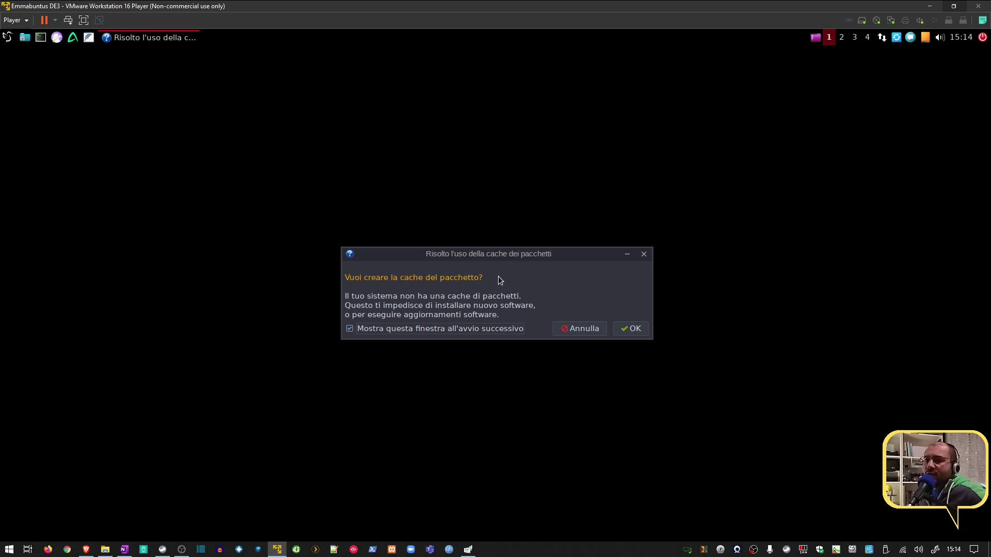
- Open a terminal and become root with sudo su, entering the account password
click(40, 42)
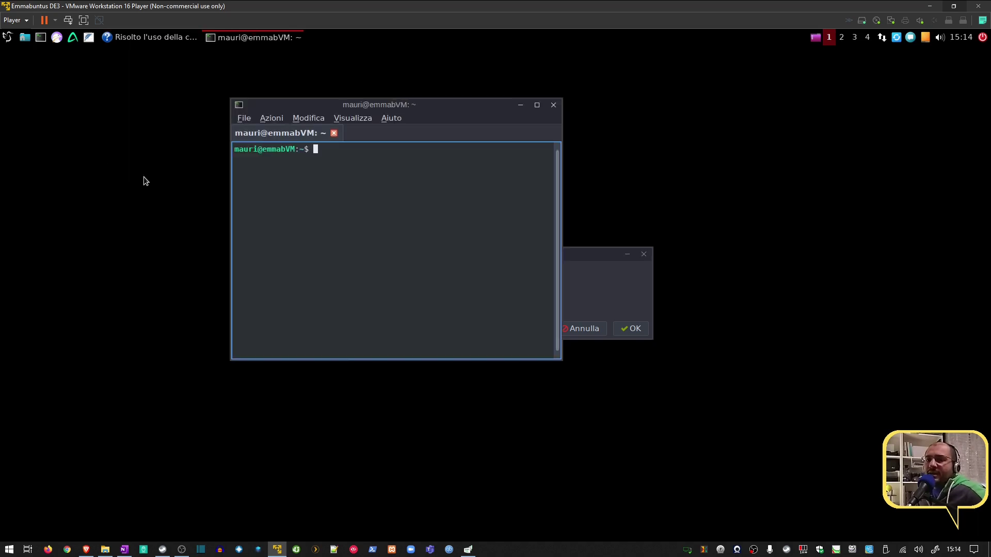
text(sudo su)
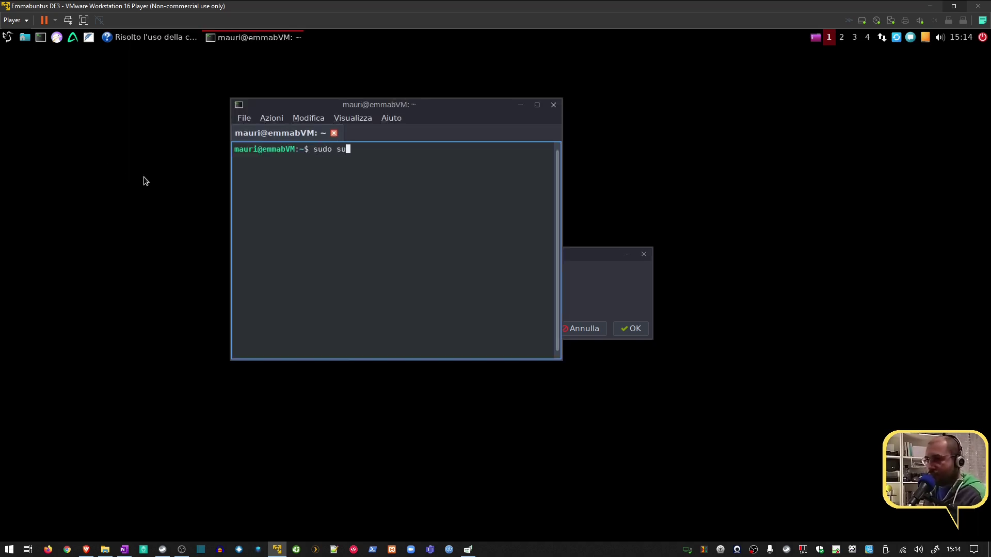
key(Return)
text(********)
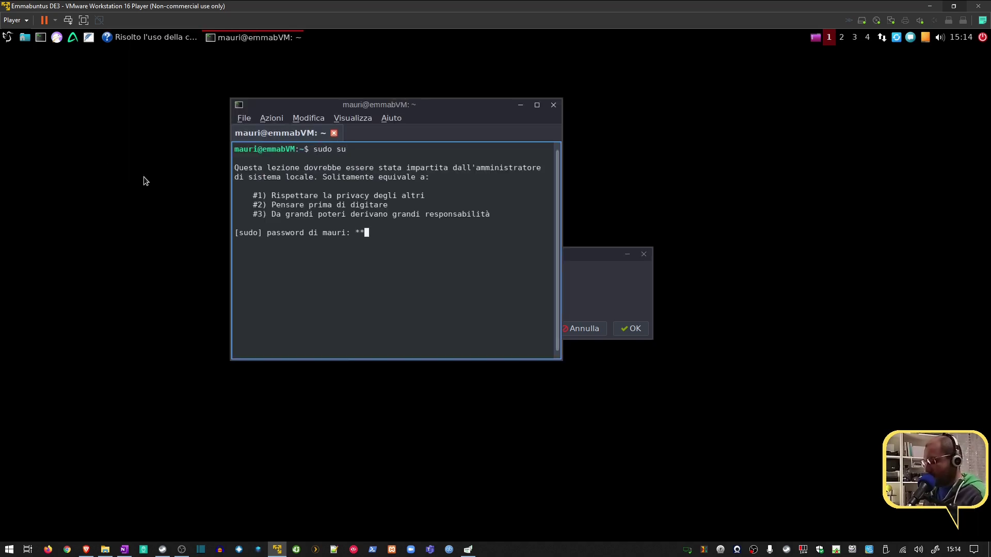
key(Return)
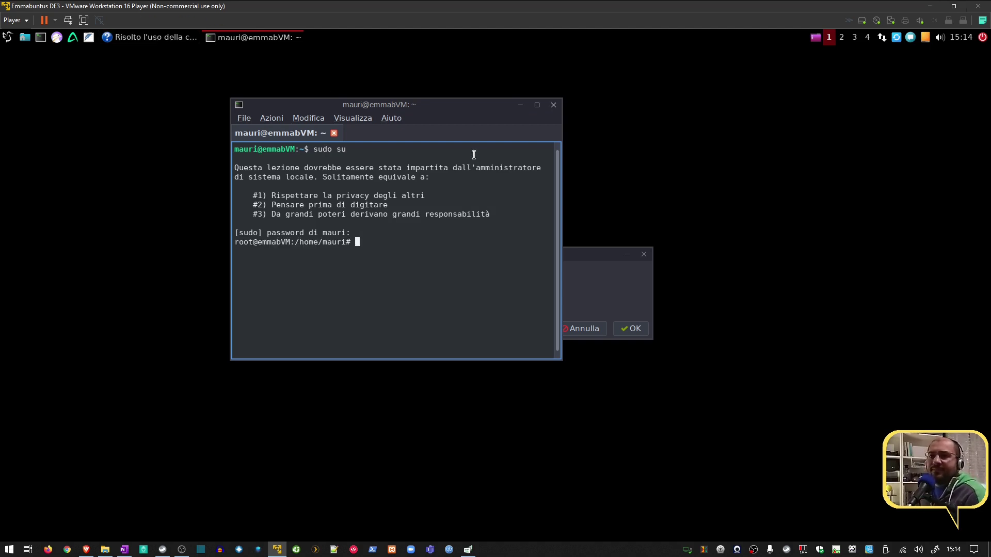
- Move the terminal window off the package cache dialog and write apt update at the root prompt without running it
drag(413, 106, 199, 91)
click(200, 260)
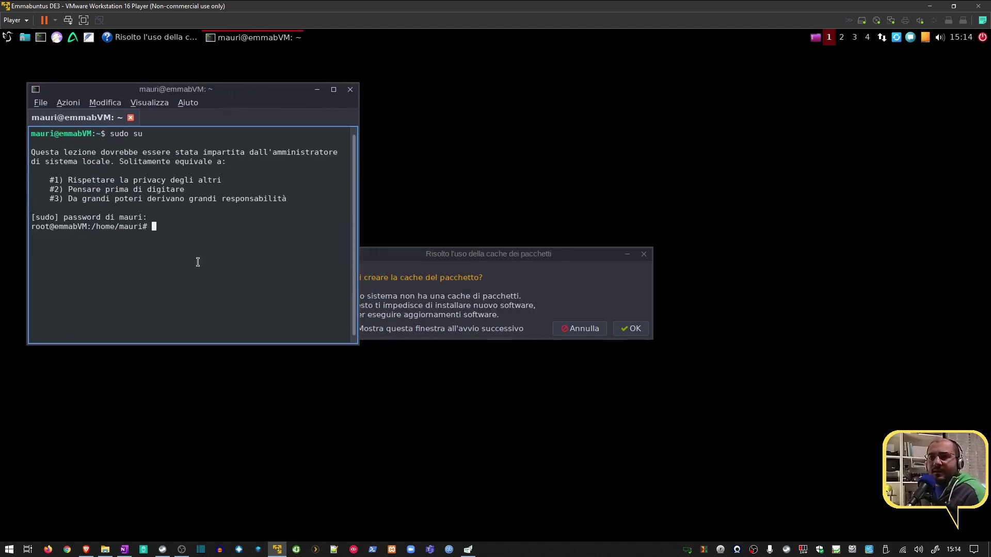
text(apt update)
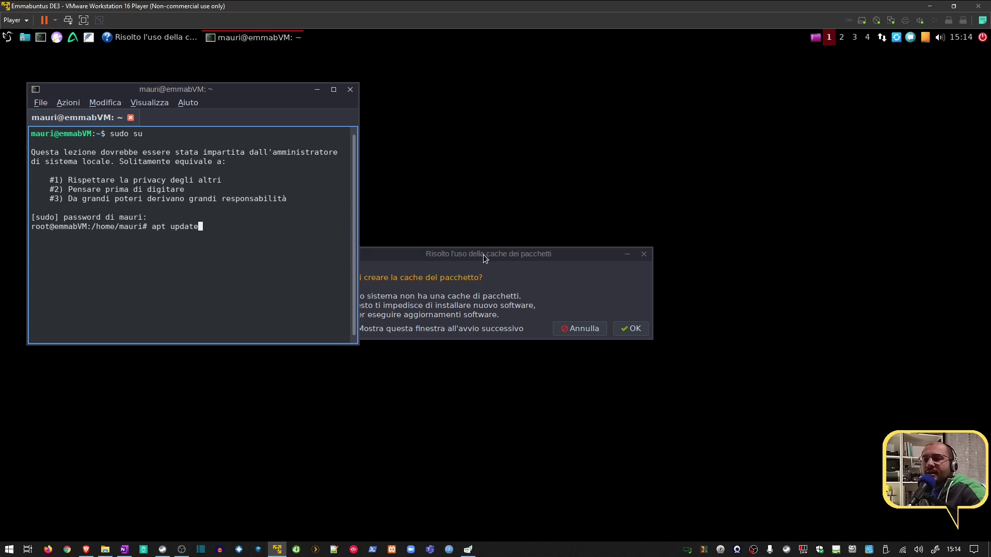
- Move the package cache dialog clear of the terminal window and minimize the terminal
drag(483, 255, 528, 194)
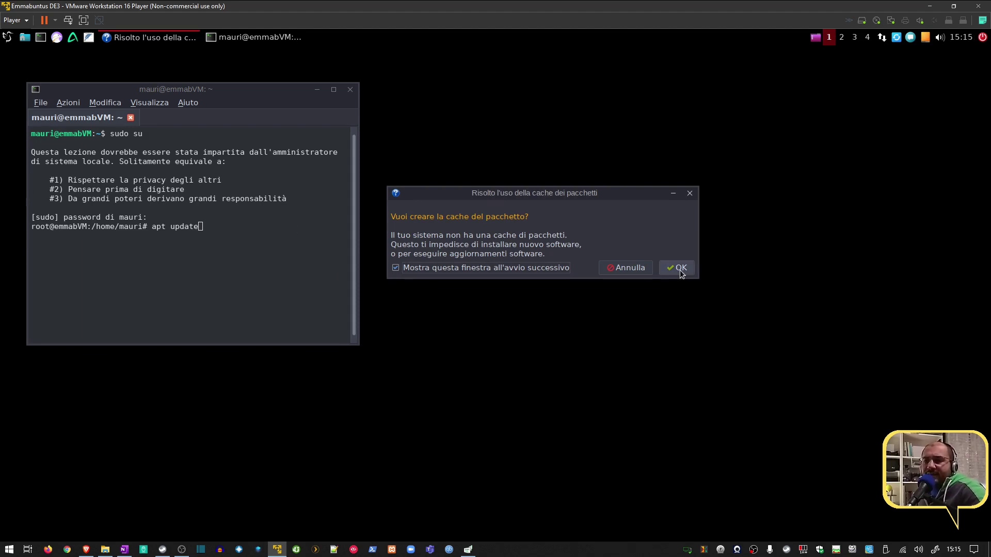
click(317, 91)
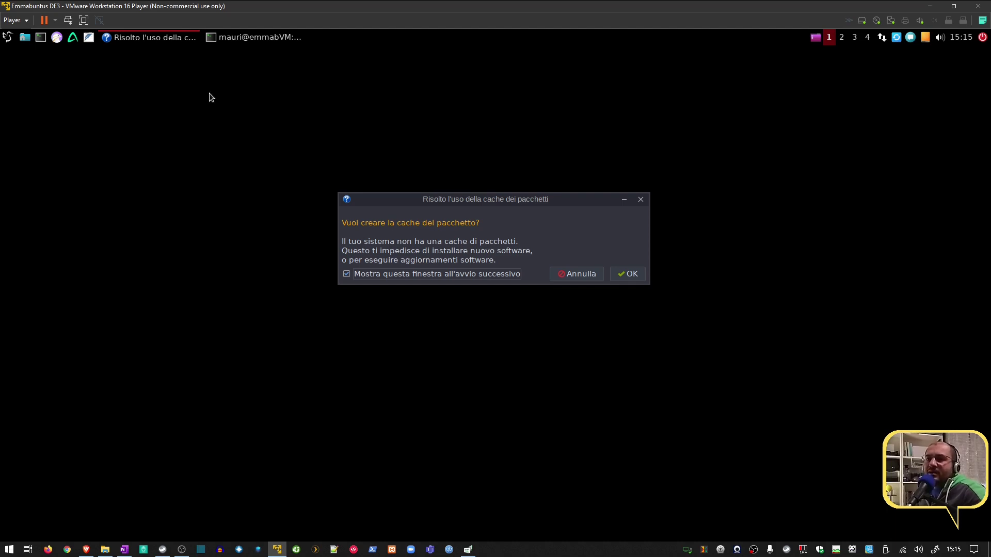
- Agree to create the package cache
click(631, 276)
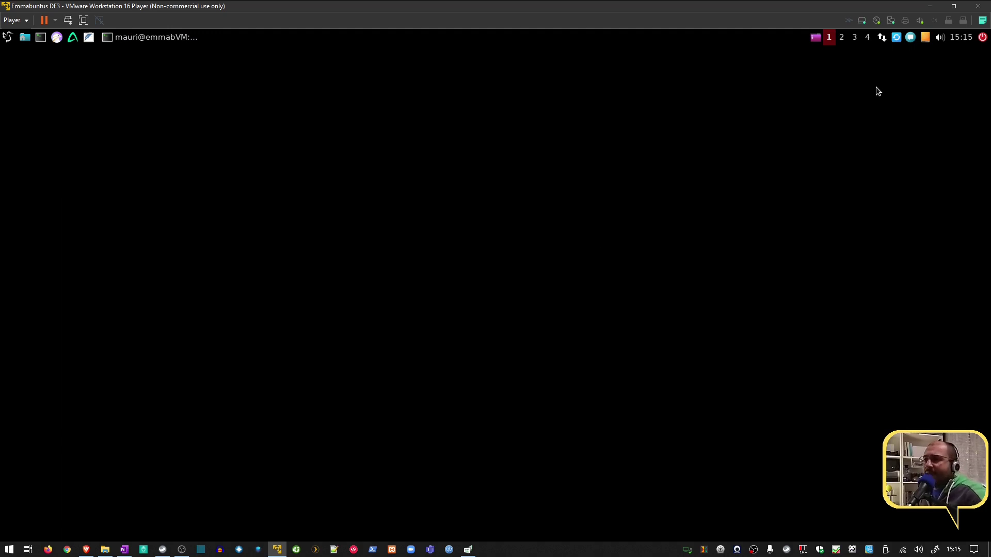
- Examine the available cache refresh intervals in the Package Update Indicator preferences and close the dialog
right_click(896, 37)
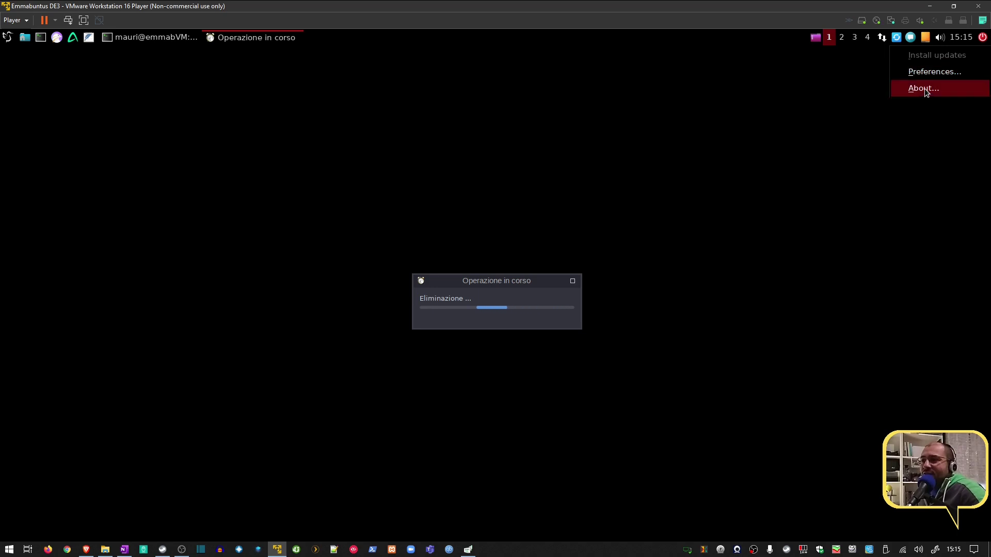
click(924, 83)
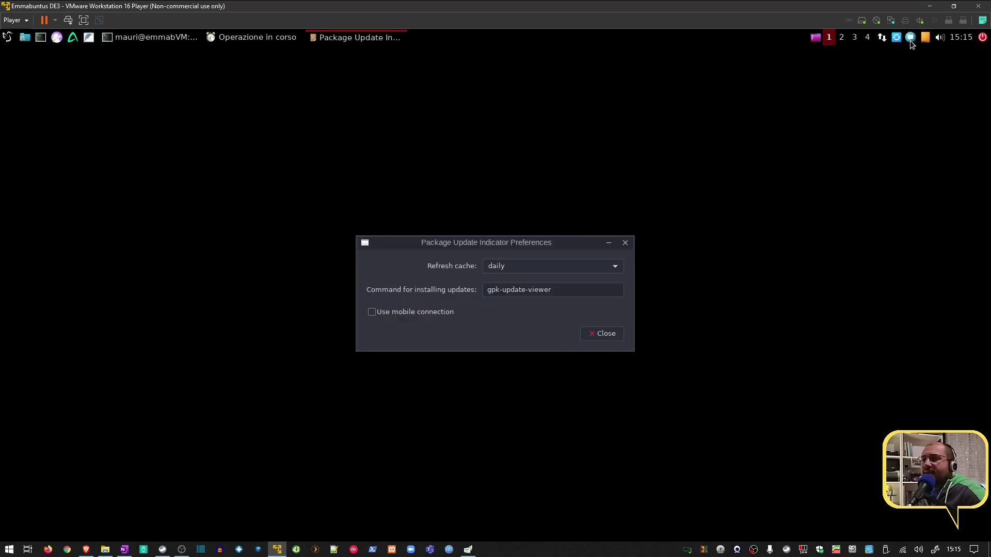
drag(511, 239, 691, 121)
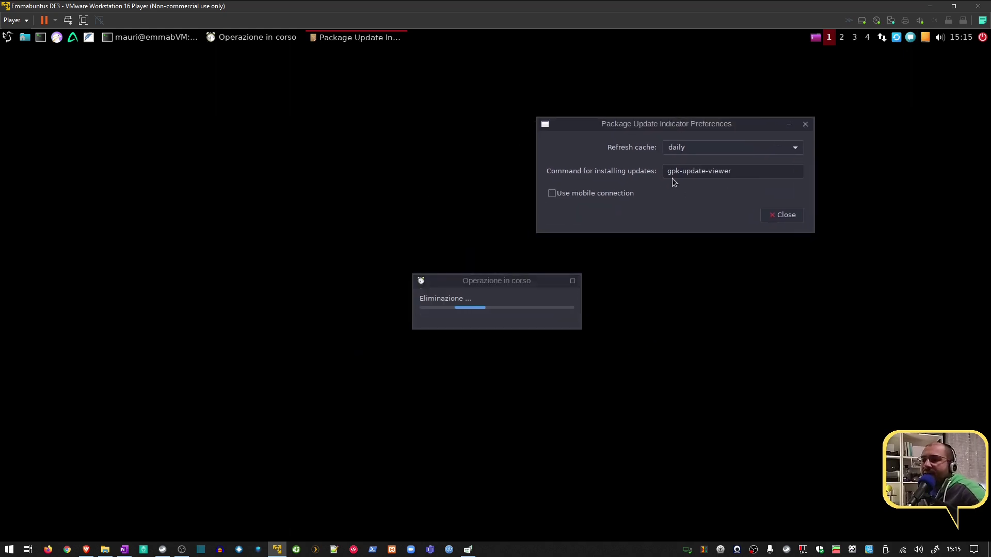
click(781, 148)
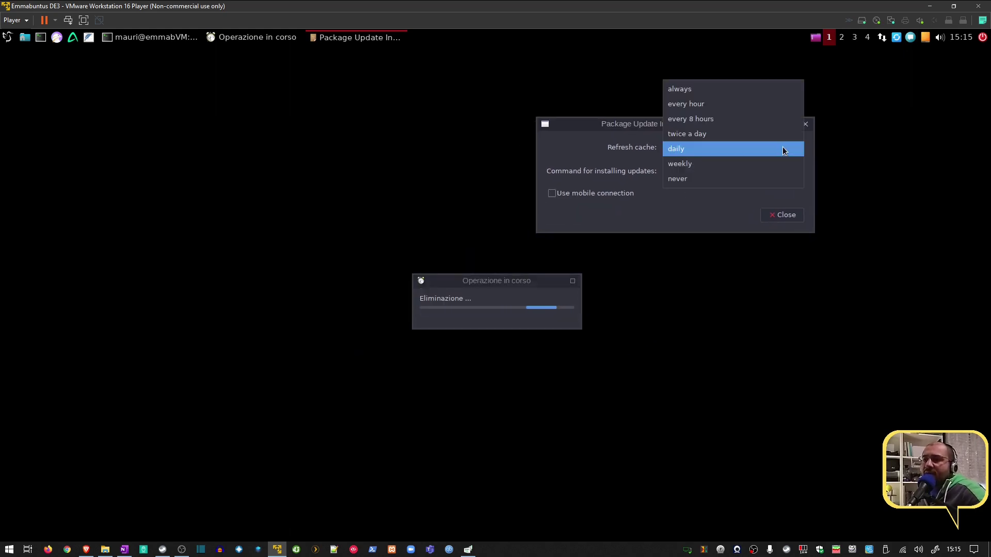
click(714, 233)
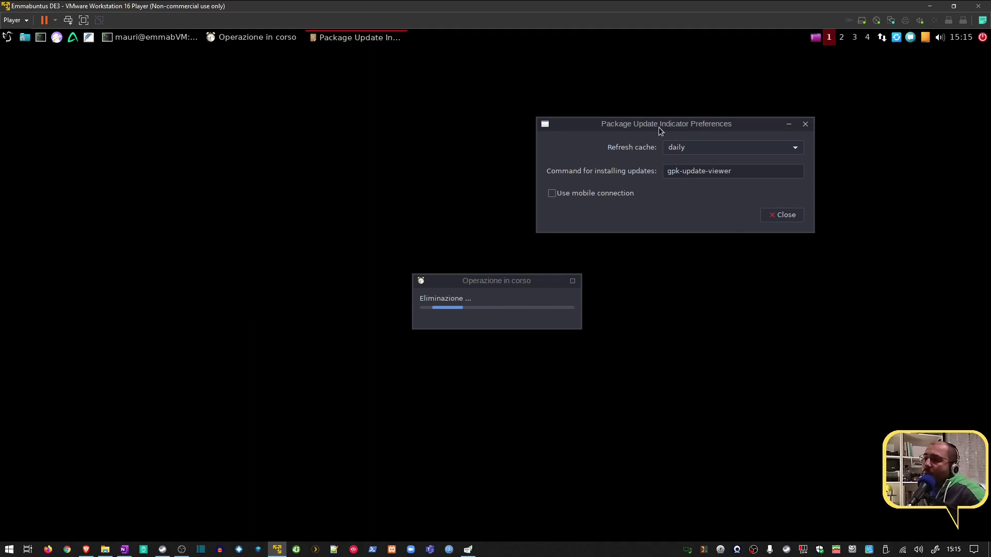
click(774, 215)
- Open the About information of the package update indicator and move its window aside
click(897, 38)
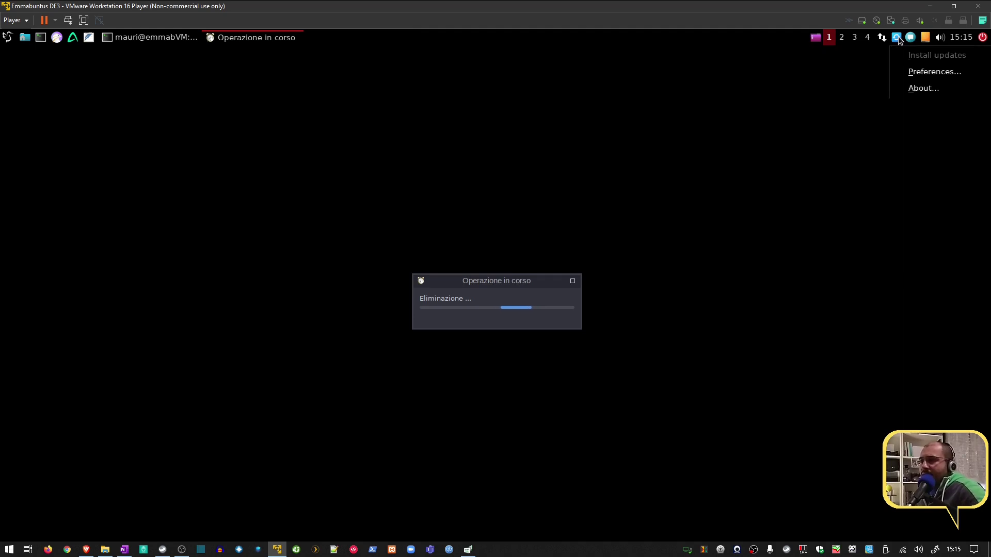
click(921, 91)
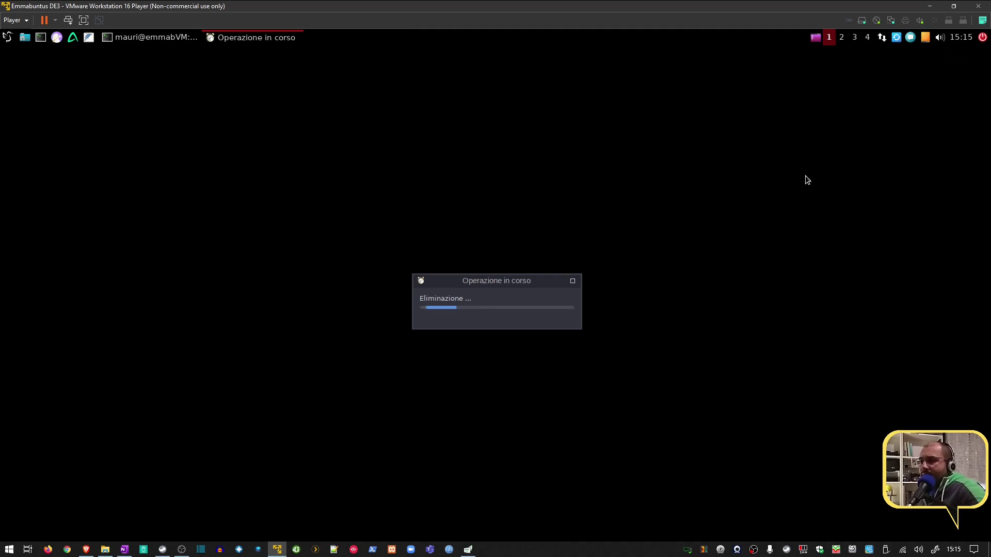
drag(500, 193, 726, 117)
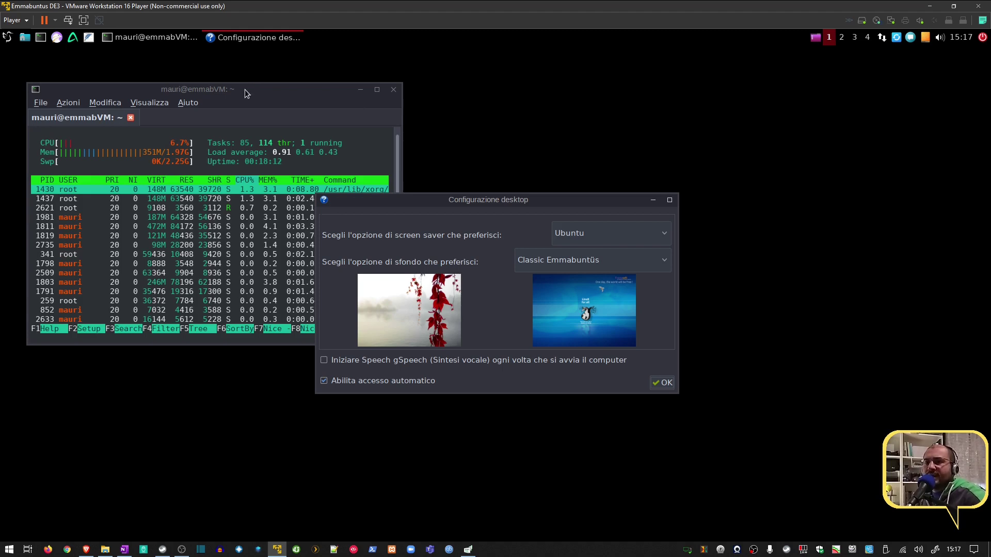
- Move the htop terminal and the desktop configuration dialog apart and look through the screen saver options
drag(244, 89, 230, 295)
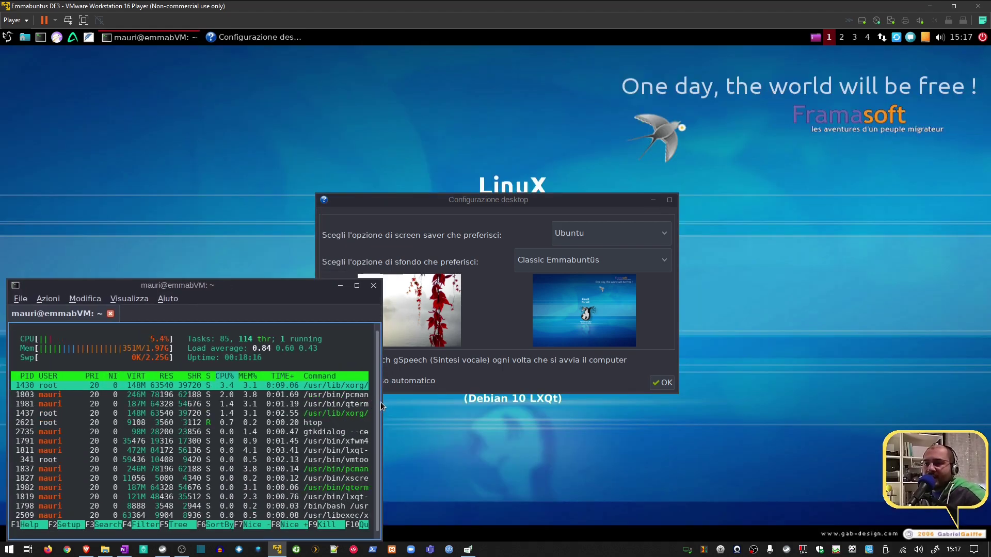
drag(517, 201, 516, 78)
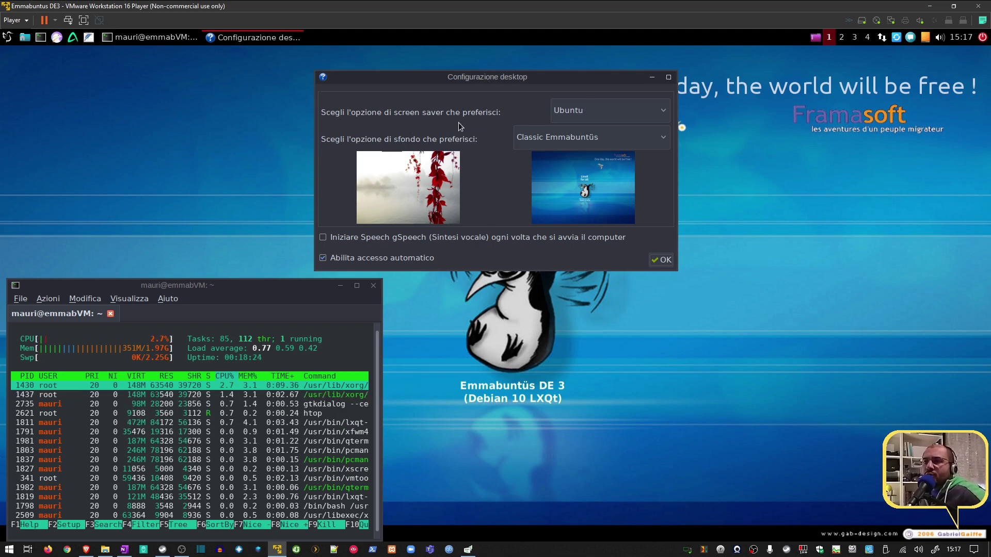
click(598, 112)
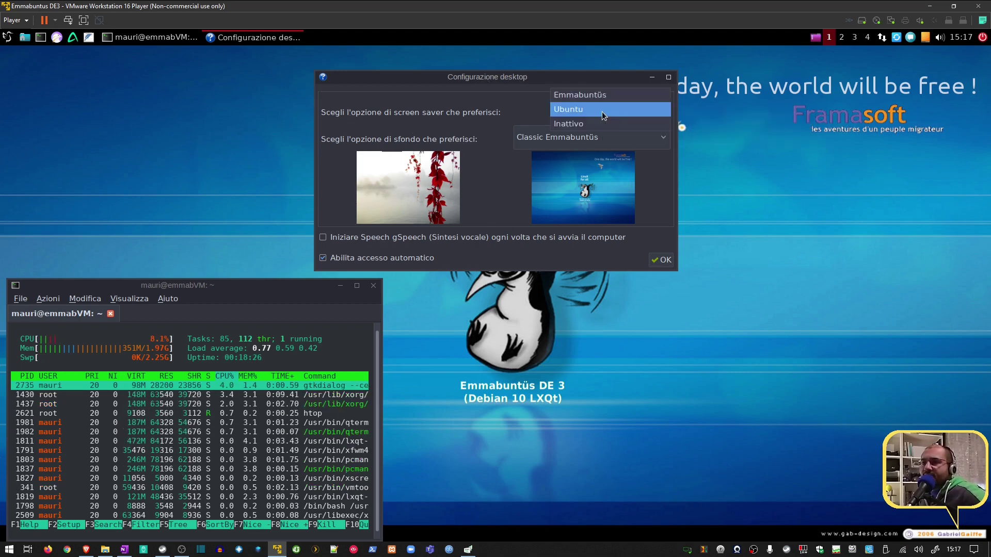
click(602, 111)
click(603, 111)
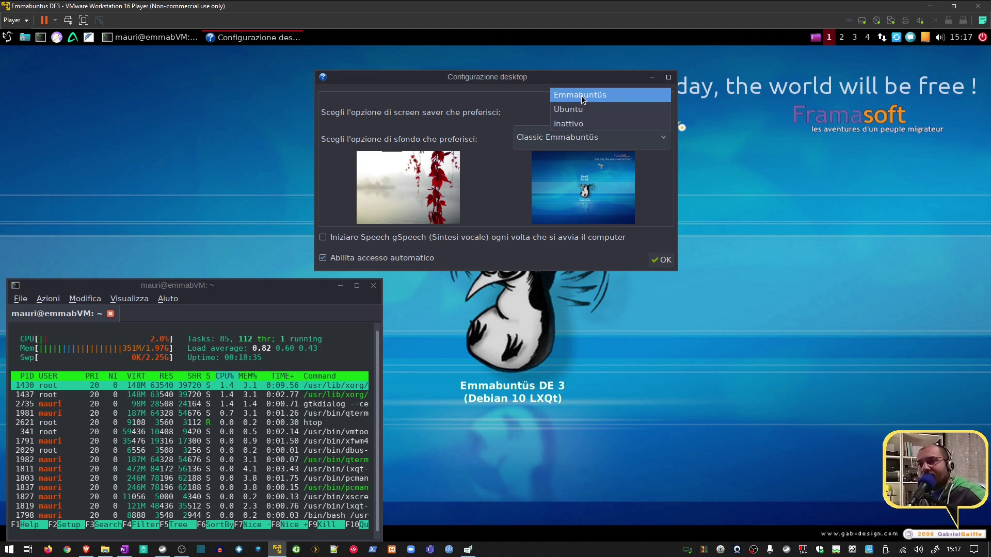
click(432, 138)
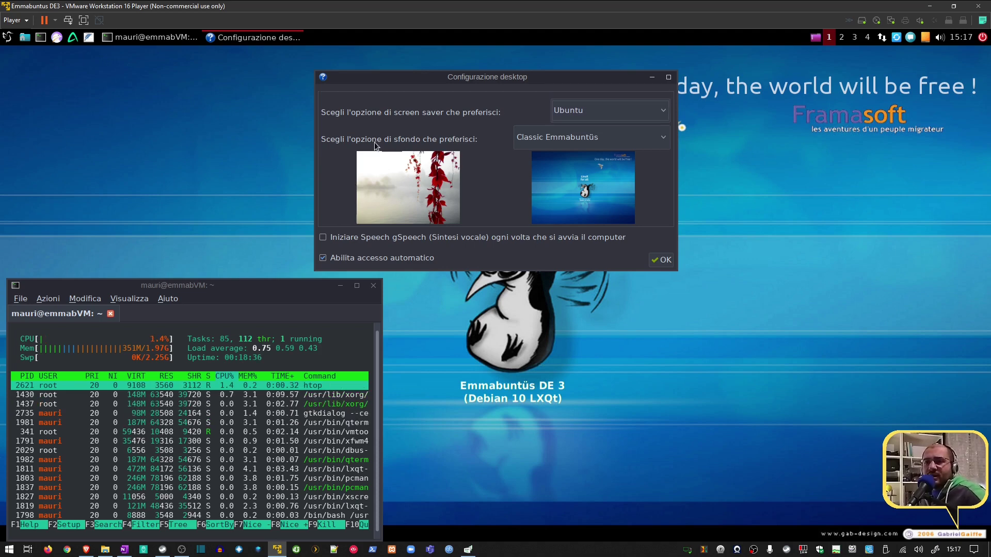
- Preview the Emmabuntüs wallpapers, choose Emmabuntus-Wallpaper-05 as the background and confirm the desktop configuration
click(562, 137)
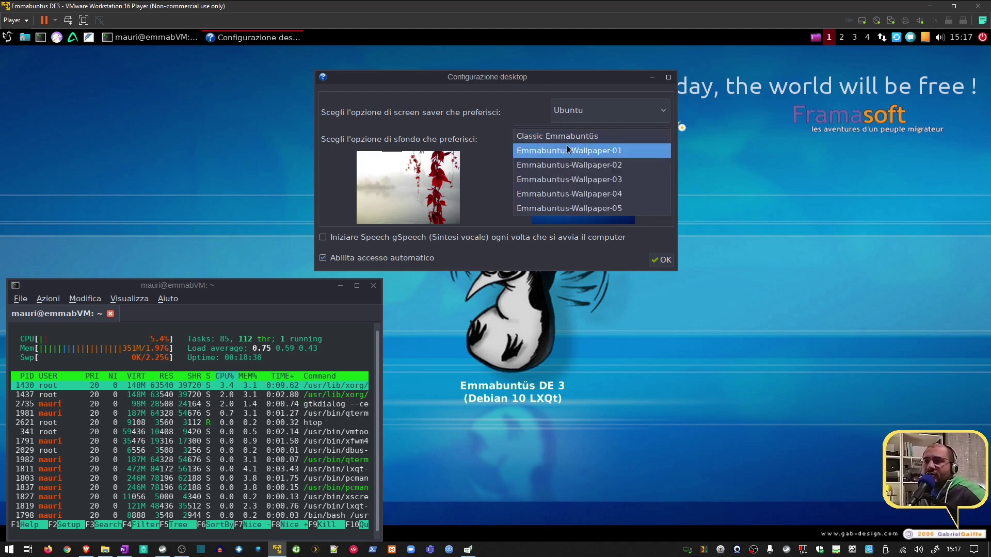
click(567, 150)
click(568, 147)
click(576, 166)
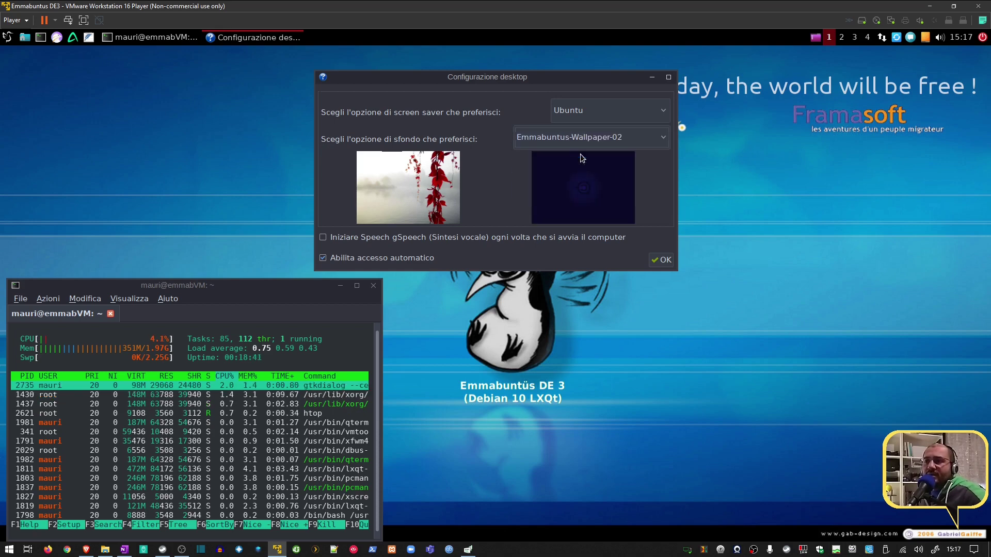
click(608, 140)
click(592, 165)
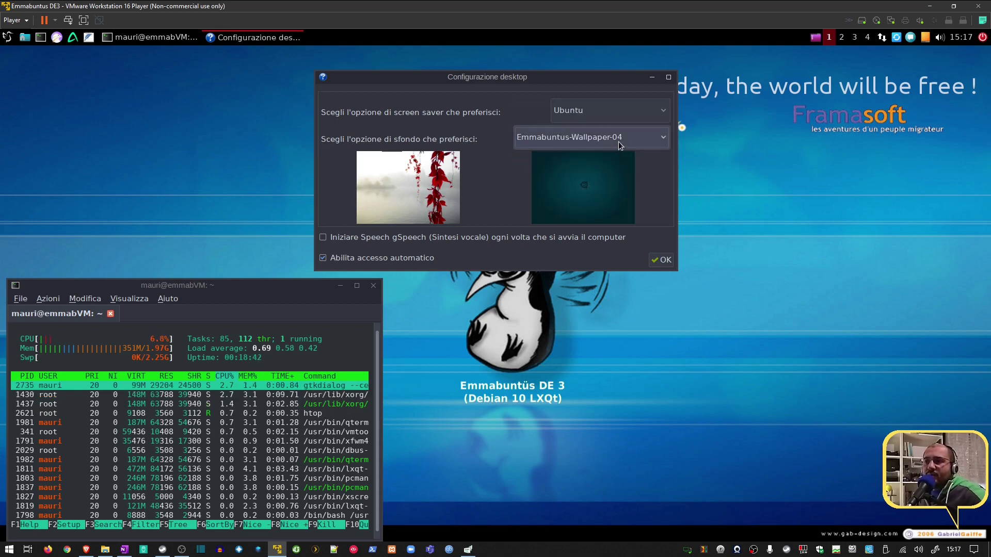
click(602, 143)
click(623, 156)
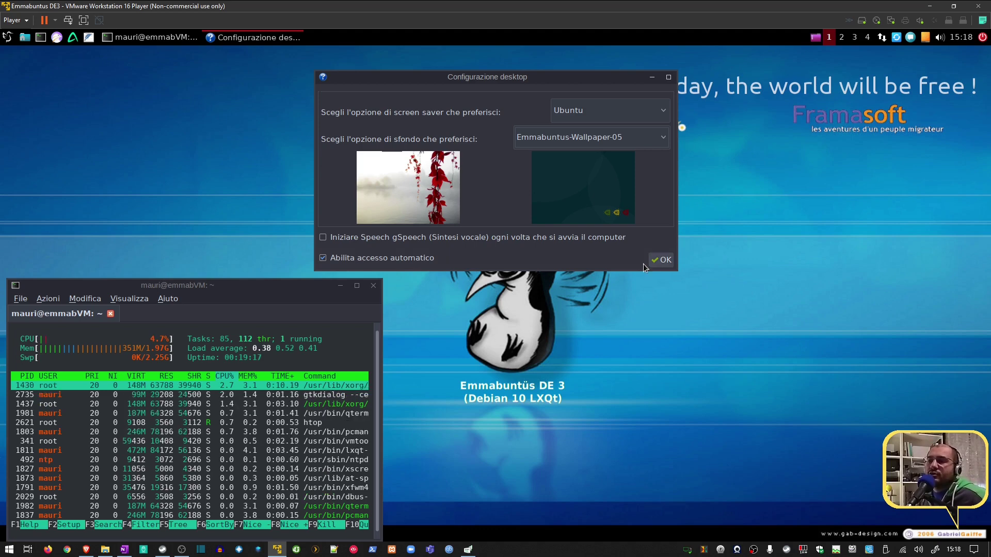
click(668, 263)
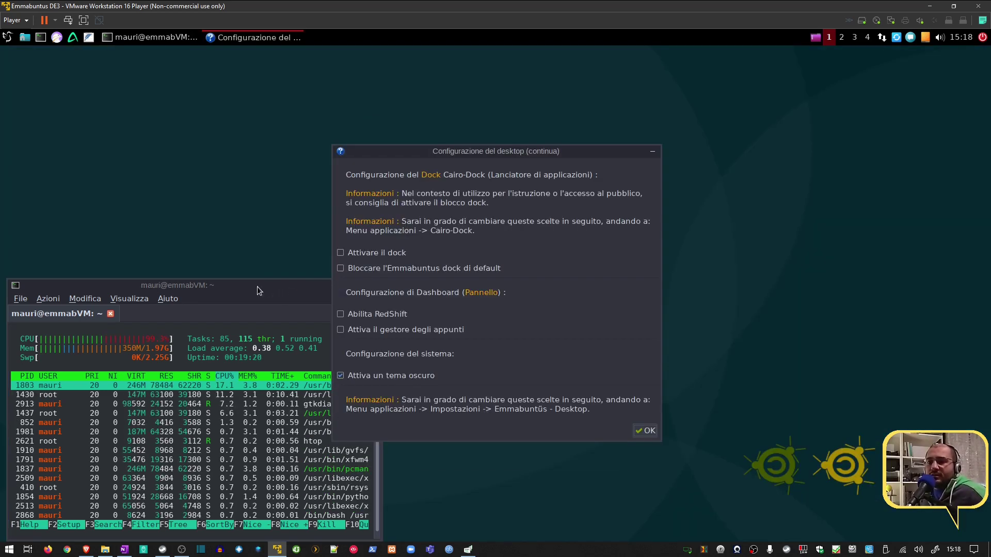
- Minimize the terminal, move the second desktop configuration dialog up slightly and enable Attivare il dock
click(315, 285)
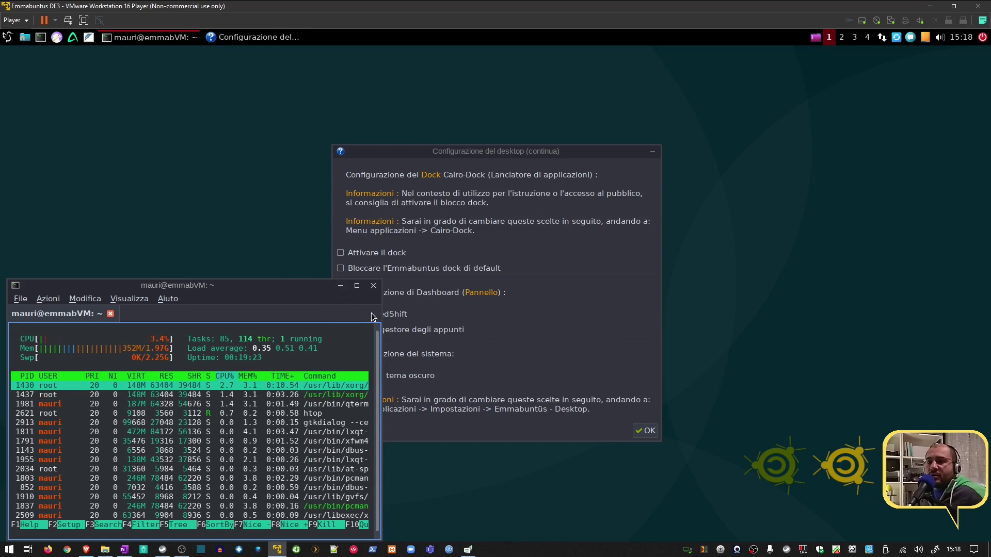
click(340, 285)
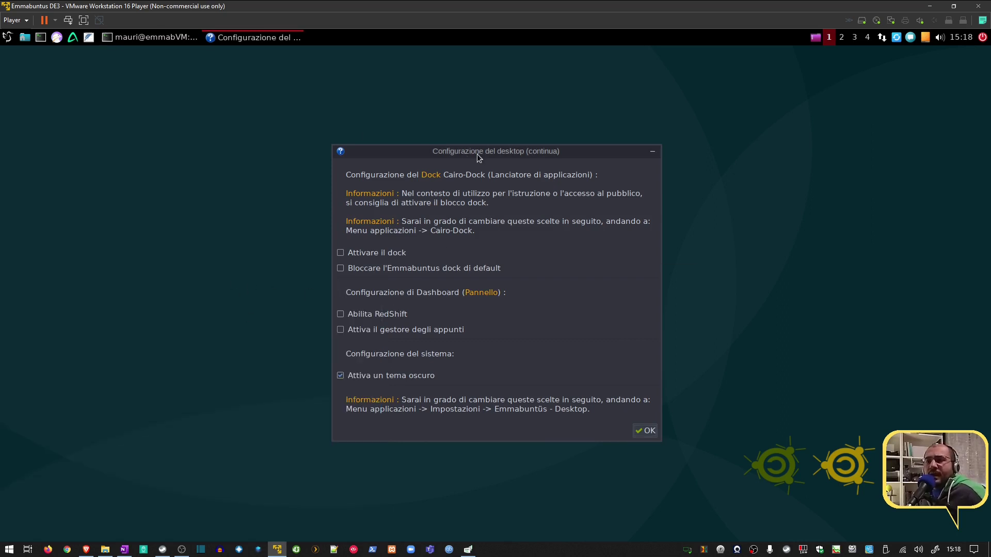
drag(477, 154, 481, 121)
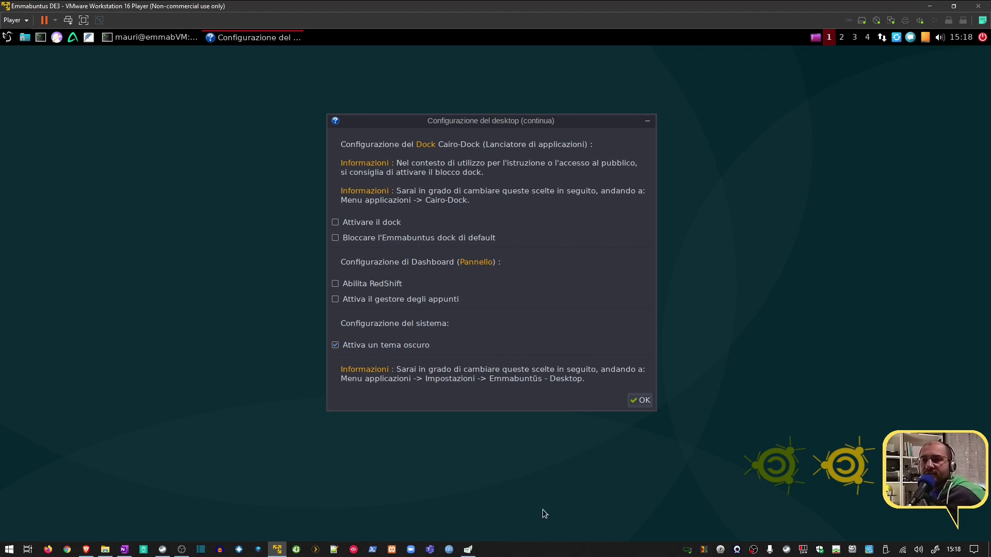
click(382, 226)
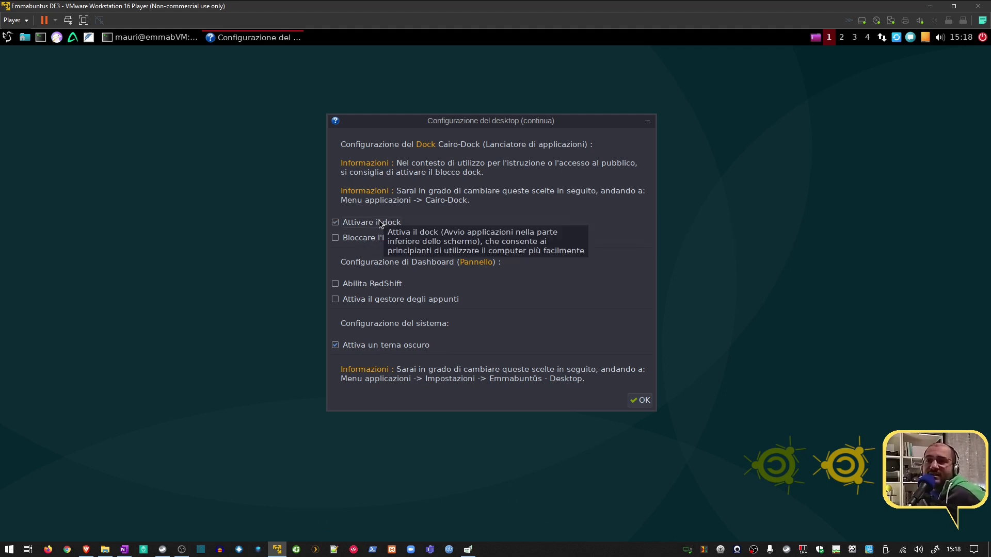
- Look through the LXQt application menu categories, open Volume Control and close it again
click(7, 38)
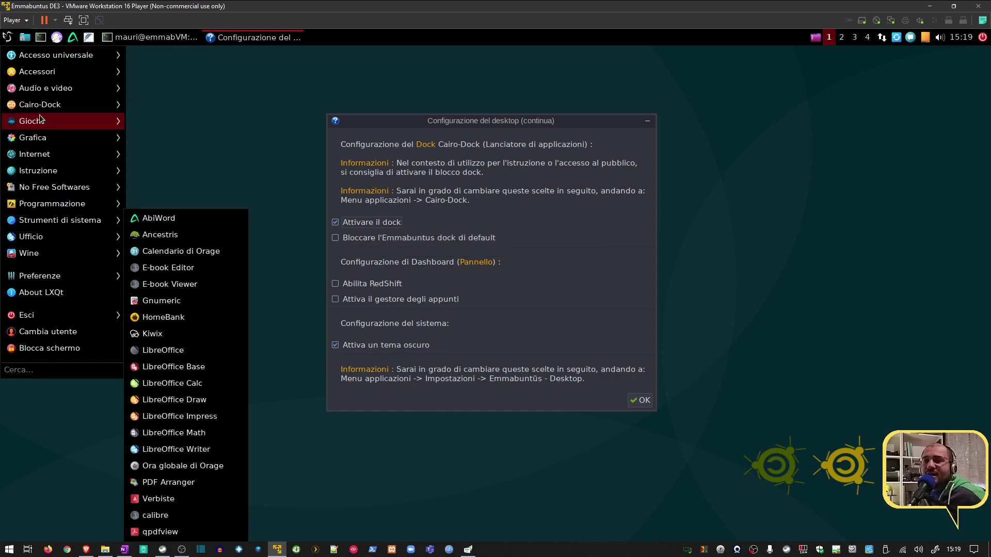
mouse_move(36, 62)
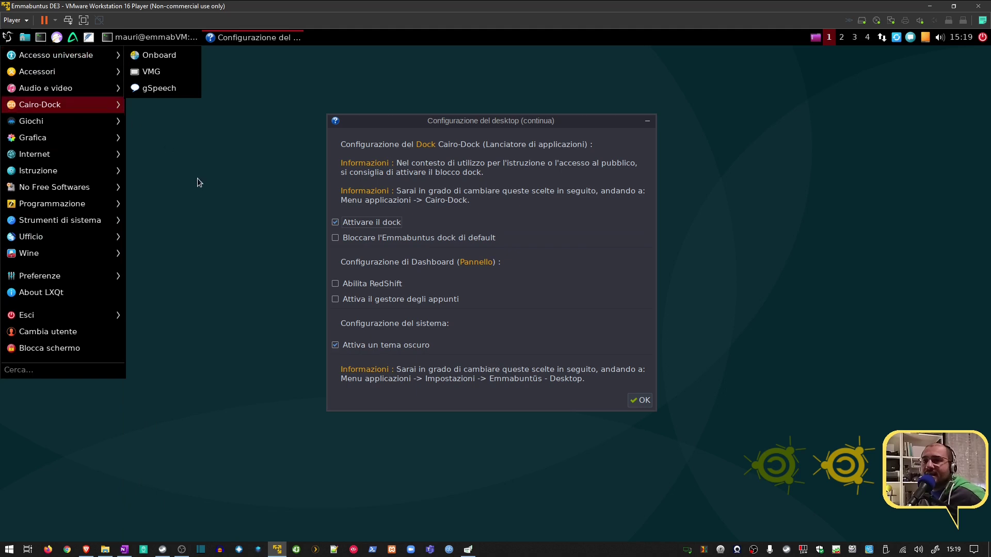
click(318, 414)
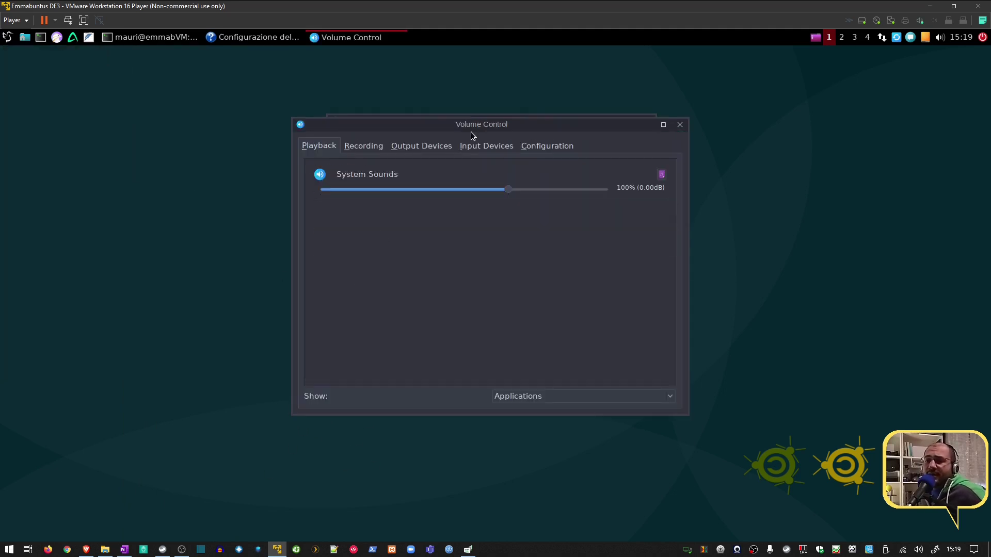
click(680, 124)
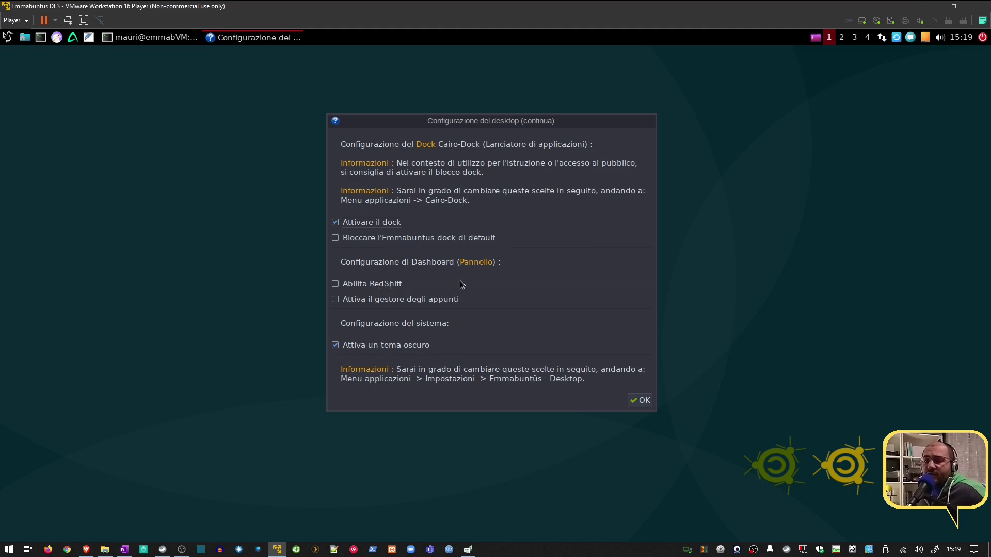
- Review the RedShift, clipboard manager and dark theme options and confirm the second desktop configuration dialog
mouse_move(461, 283)
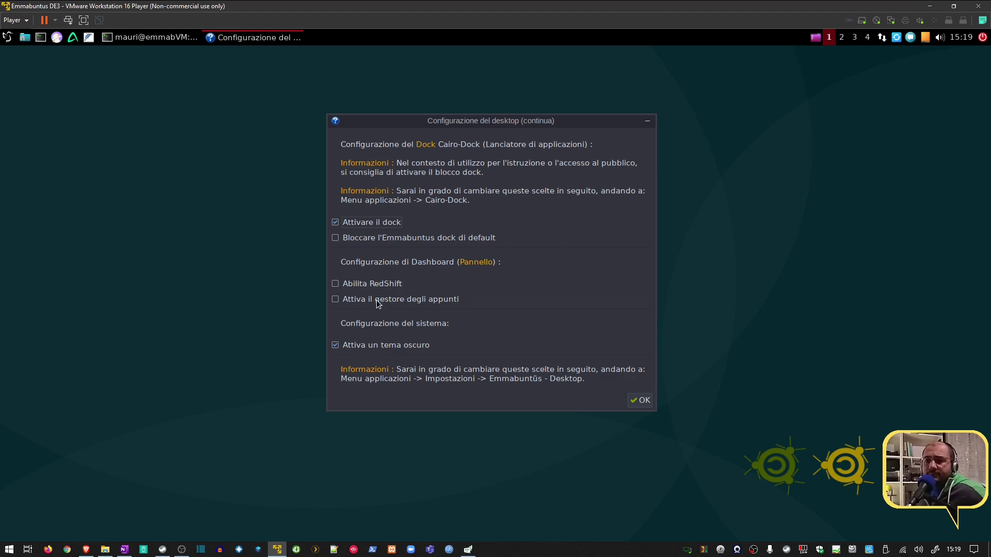
mouse_move(384, 303)
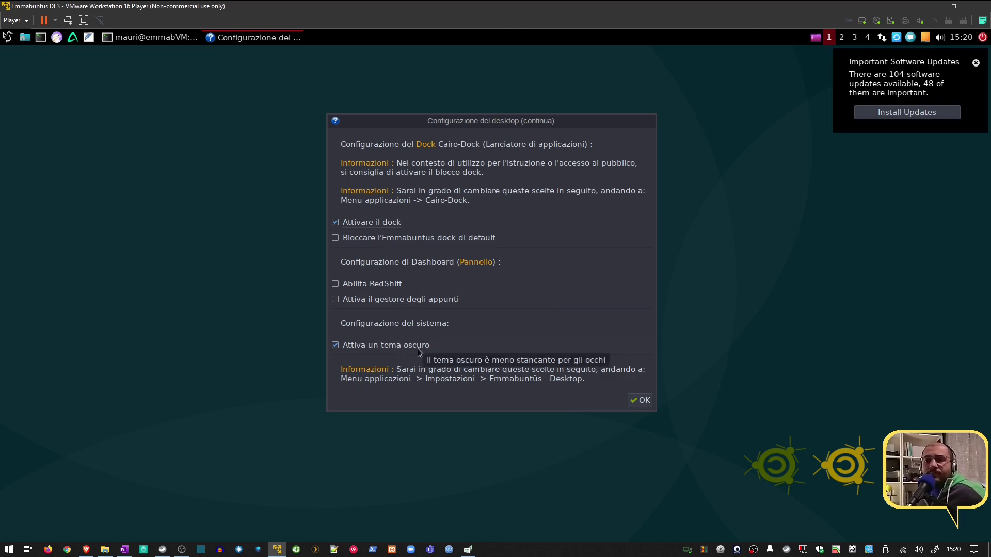
click(642, 401)
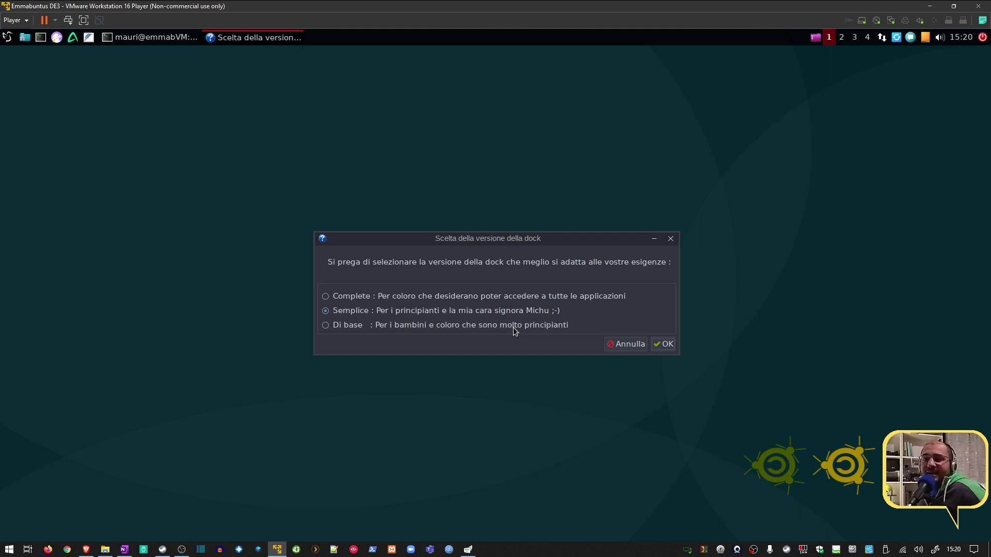
- Choose the Complete version of the dock and confirm the selection
click(404, 313)
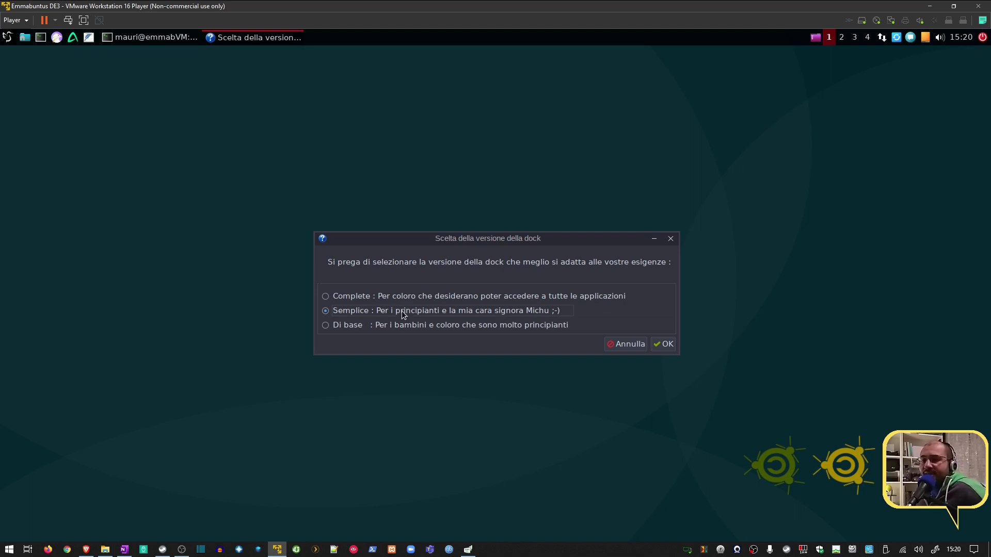
click(375, 298)
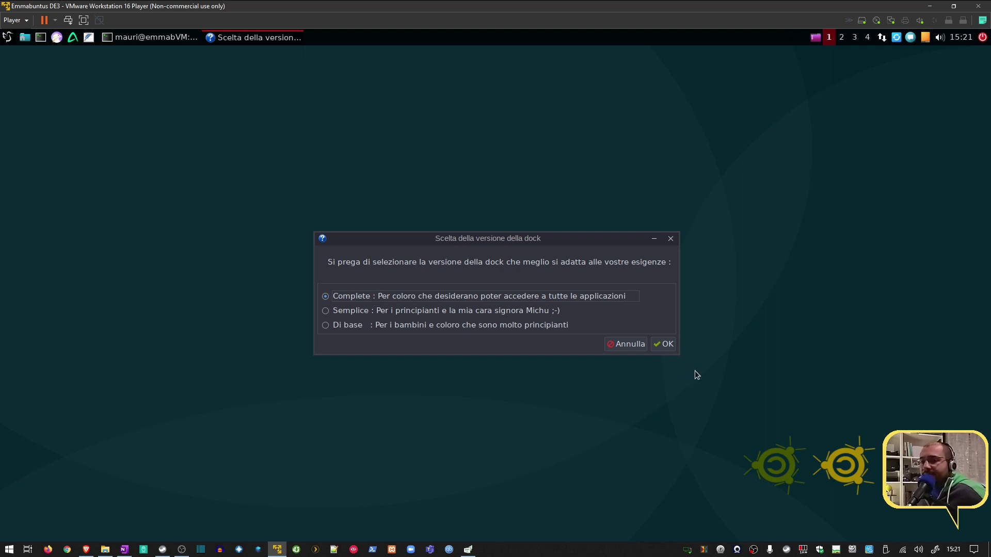
click(667, 345)
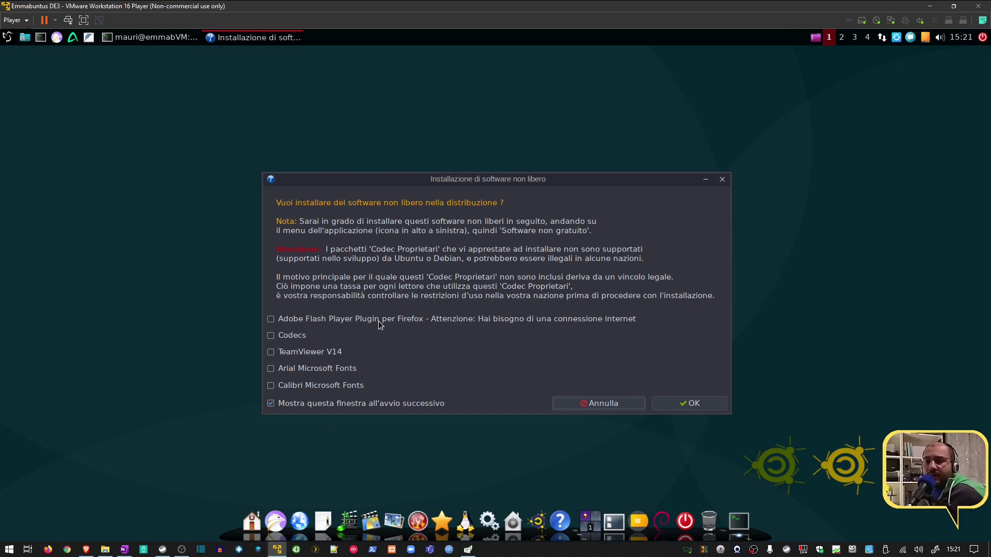
- Select Codecs, Arial Microsoft Fonts and Calibri Microsoft Fonts for installation, start it, and move the progress window out of the way
mouse_move(373, 324)
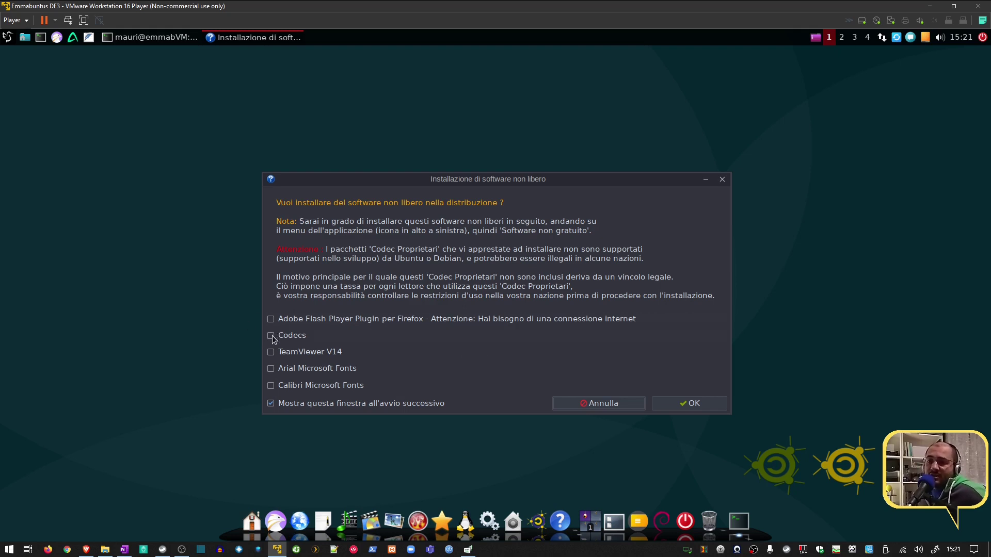
mouse_move(383, 355)
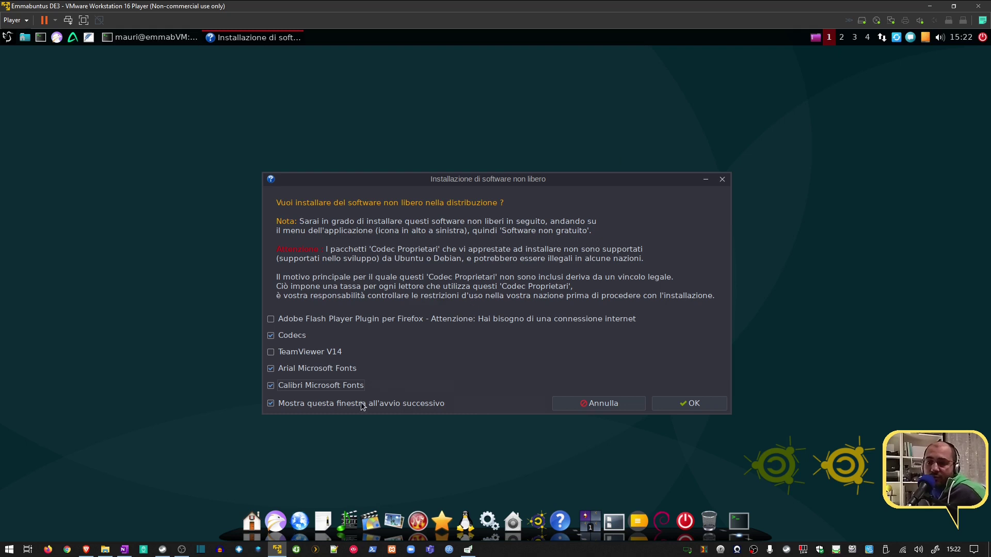
click(681, 400)
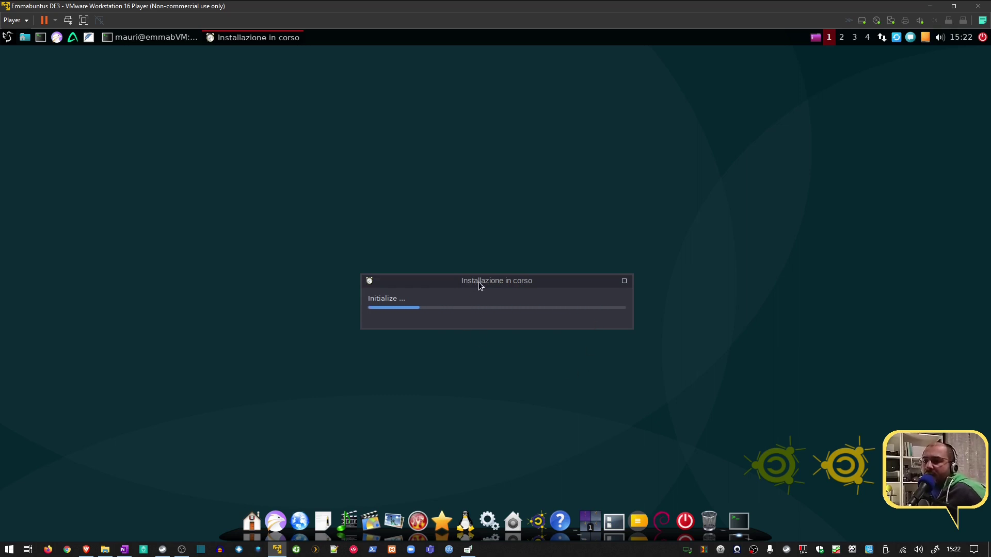
drag(479, 282, 457, 105)
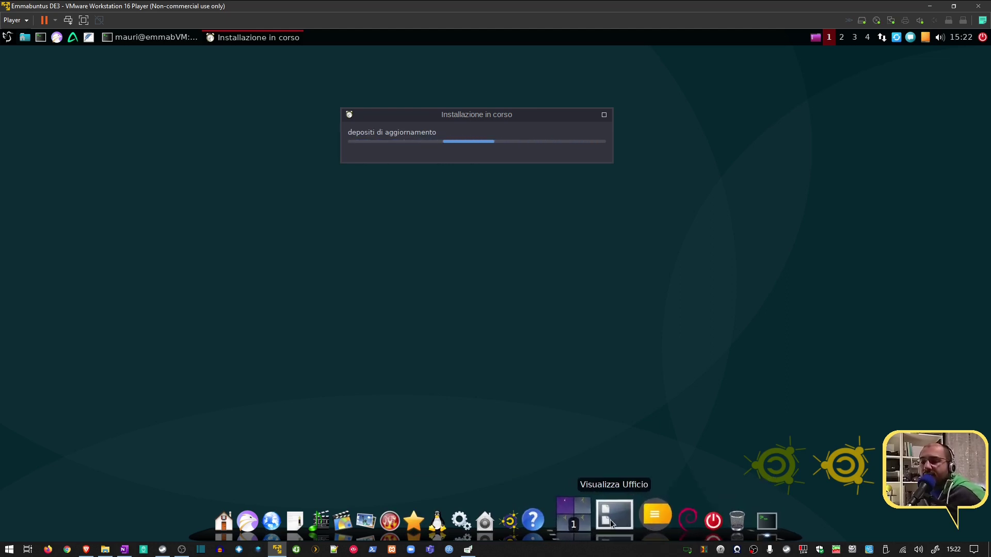
- Examine the application menu categories from Accessori through Wine, Preferenze and Esci to review the preinstalled software
click(7, 38)
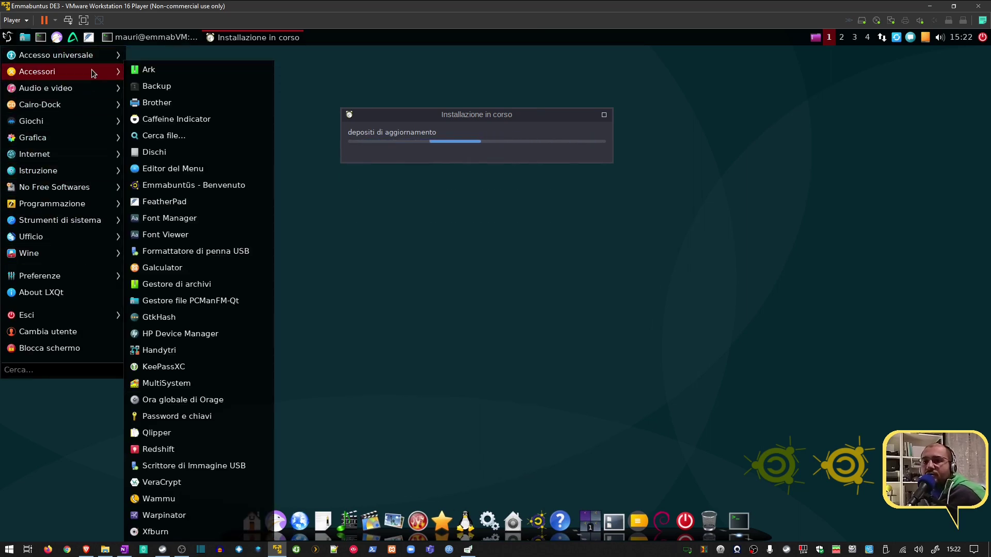
mouse_move(94, 88)
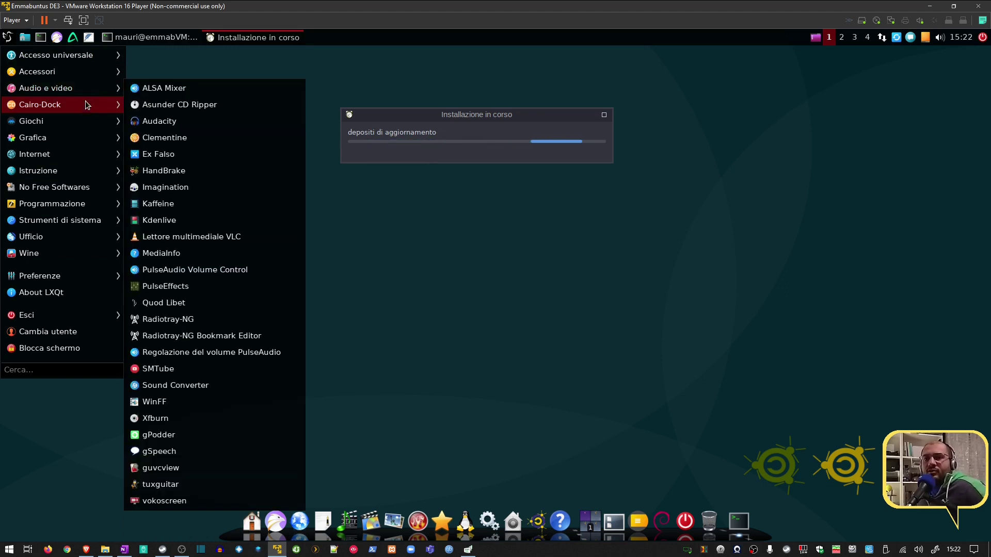
mouse_move(87, 105)
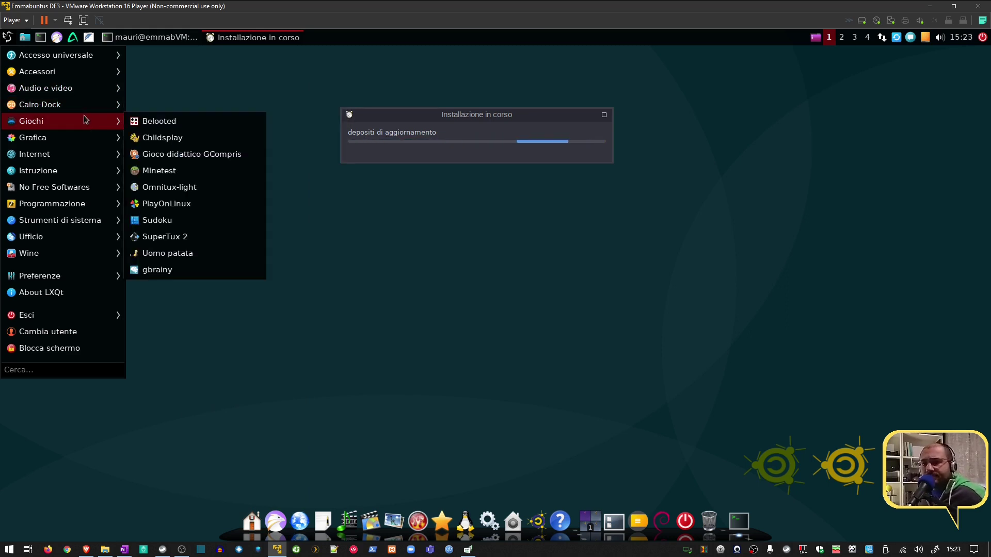
mouse_move(84, 137)
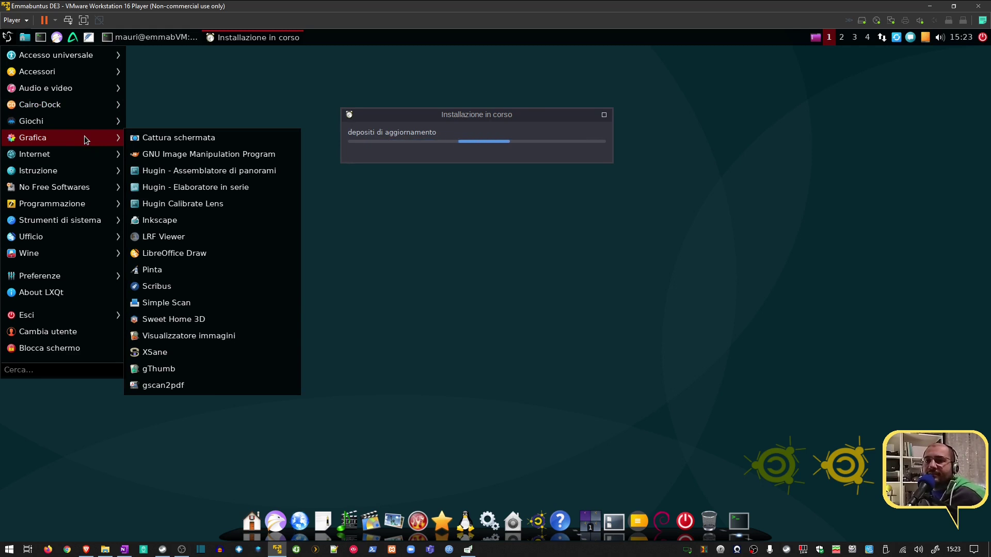
mouse_move(82, 156)
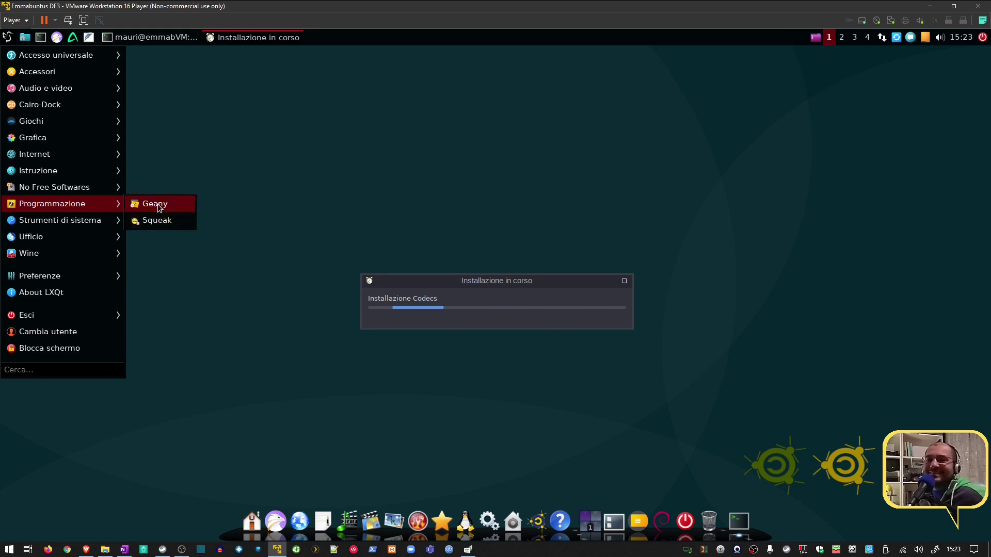
mouse_move(56, 222)
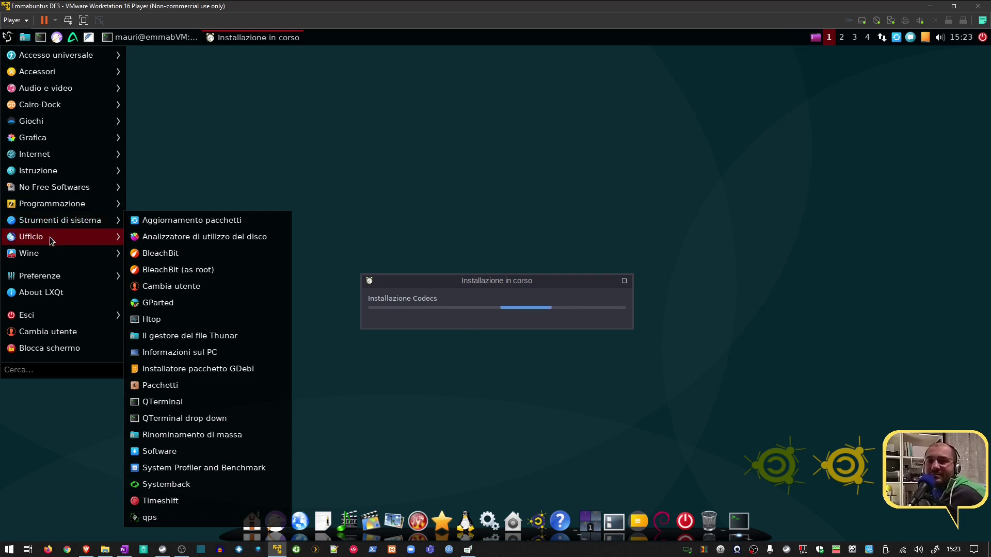
mouse_move(57, 253)
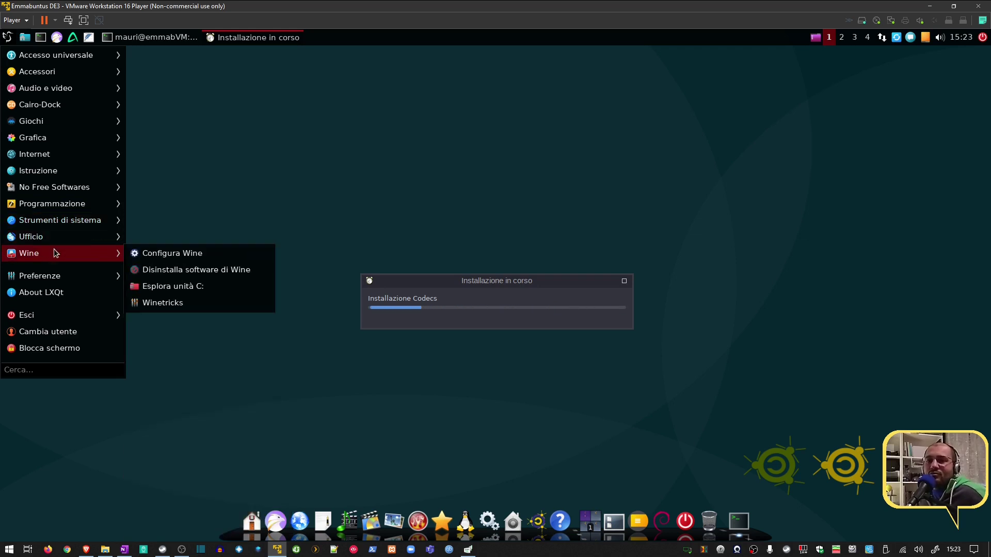
mouse_move(57, 276)
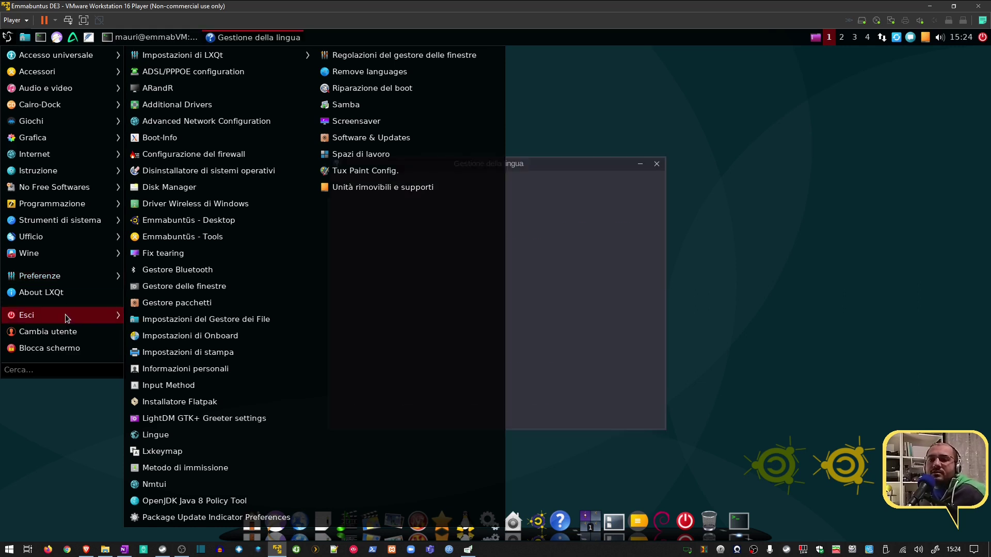
mouse_move(76, 316)
- Confirm the language management dialog with English marked for removal and Italian (Italy) as the default system language
click(491, 305)
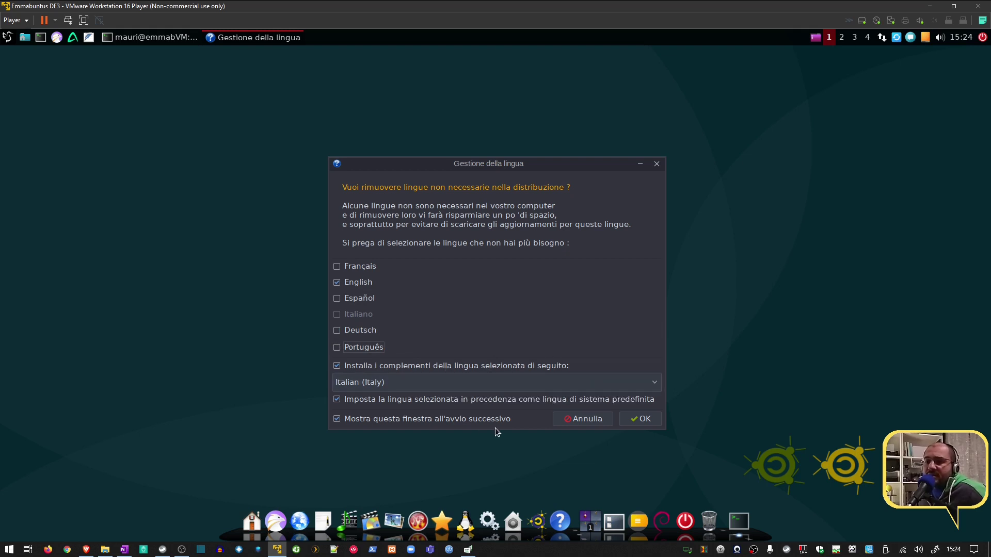
click(641, 420)
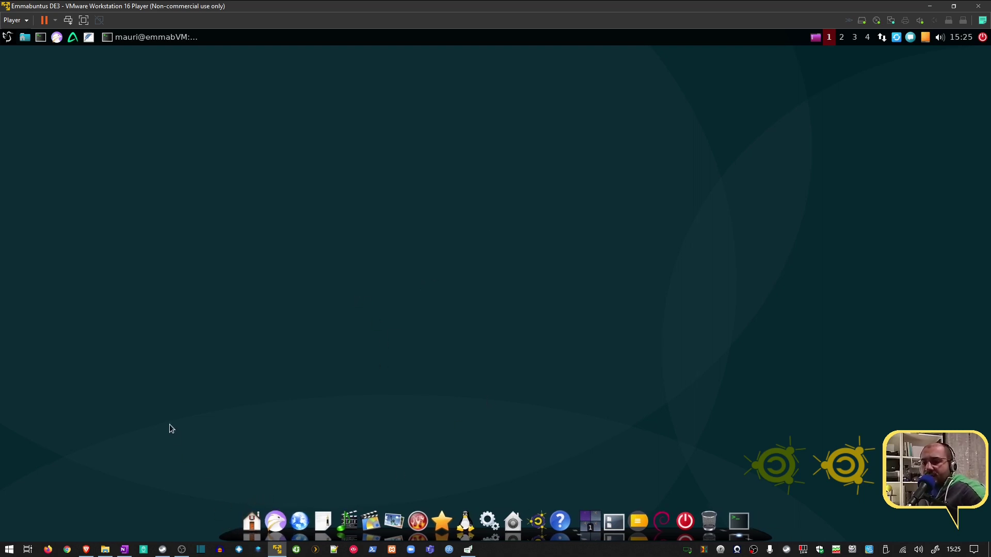
- Open the home folder in a larger file manager window, view the program's version information and close the information dialog
click(253, 520)
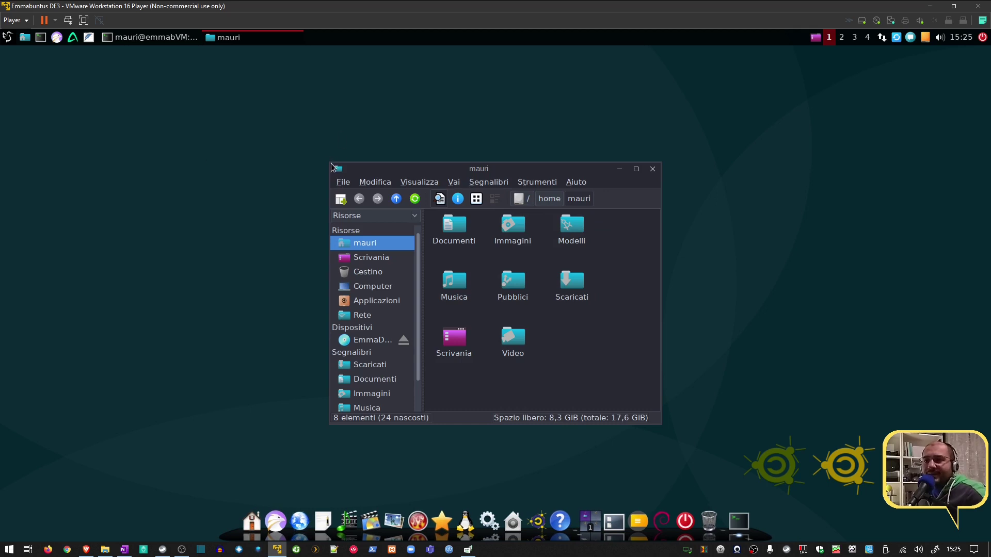
drag(330, 164, 250, 91)
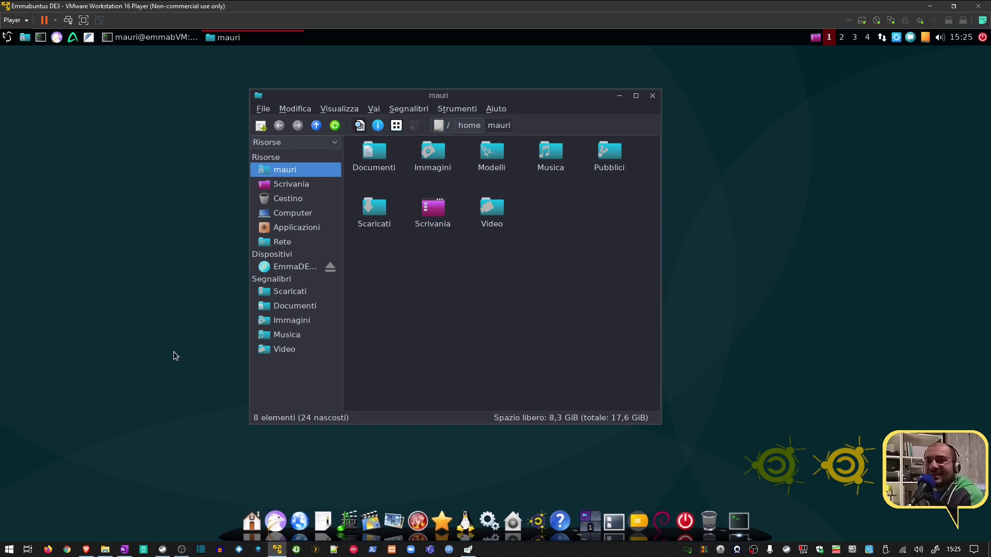
click(496, 108)
click(510, 124)
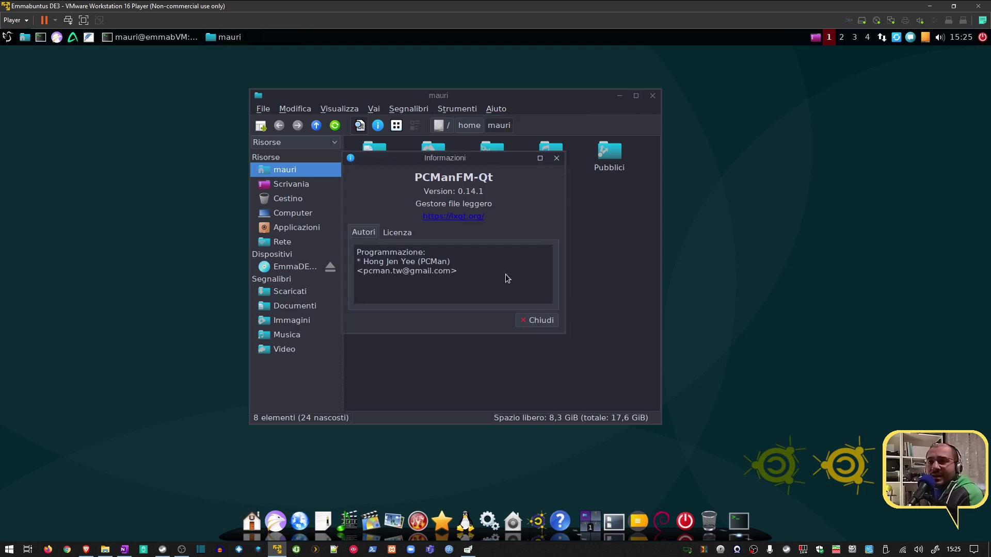
drag(448, 154, 477, 189)
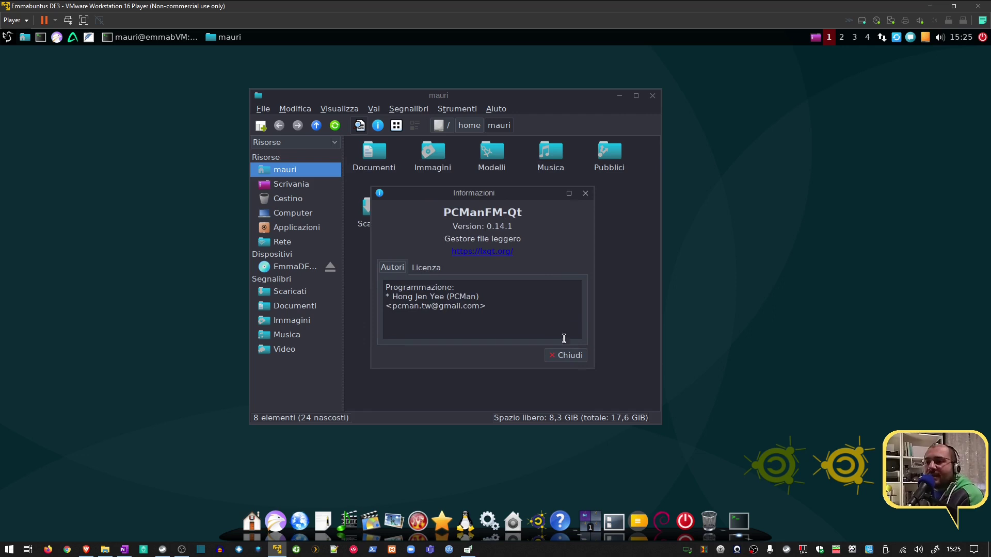
click(566, 355)
- Search the application menu for "thuna" and open the Thunar file manager
click(8, 40)
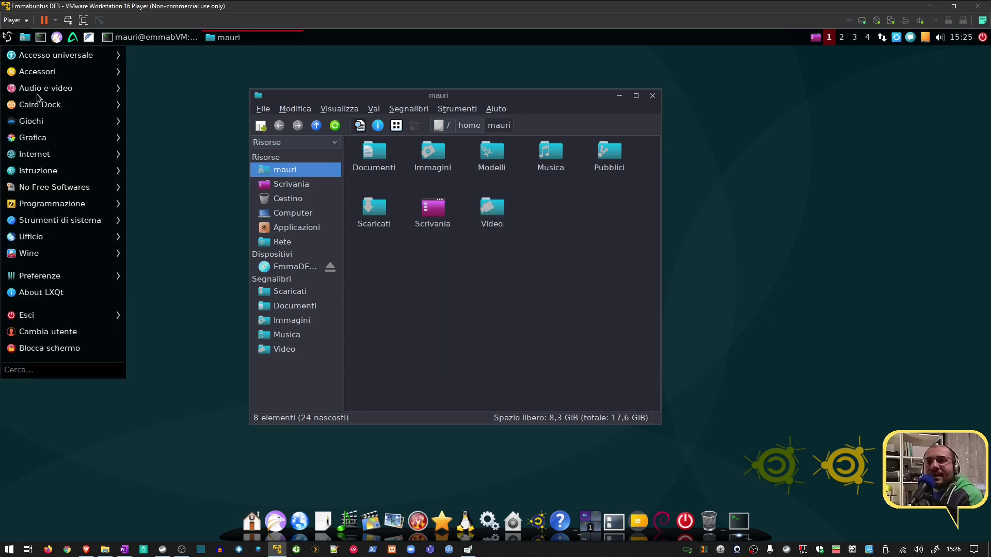
mouse_move(57, 72)
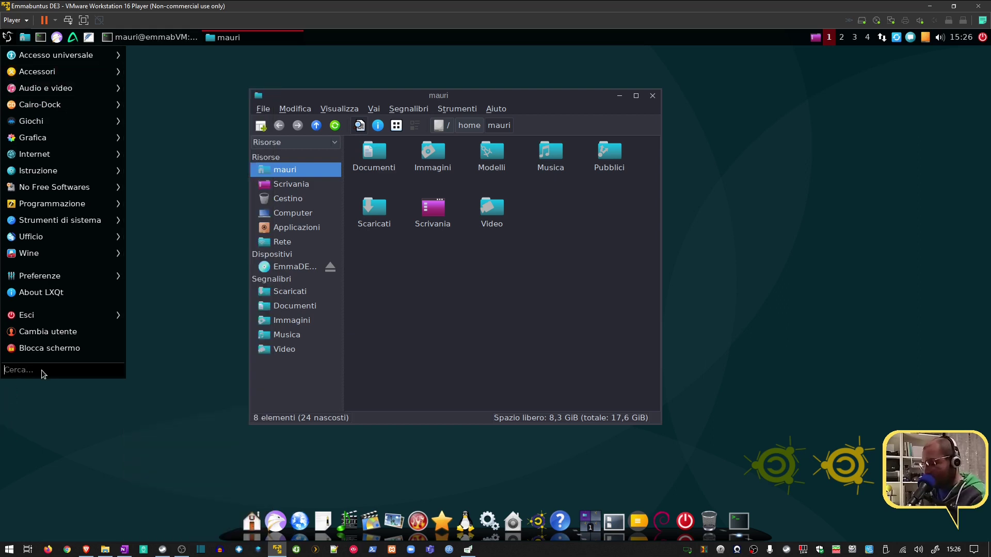
text(thuna)
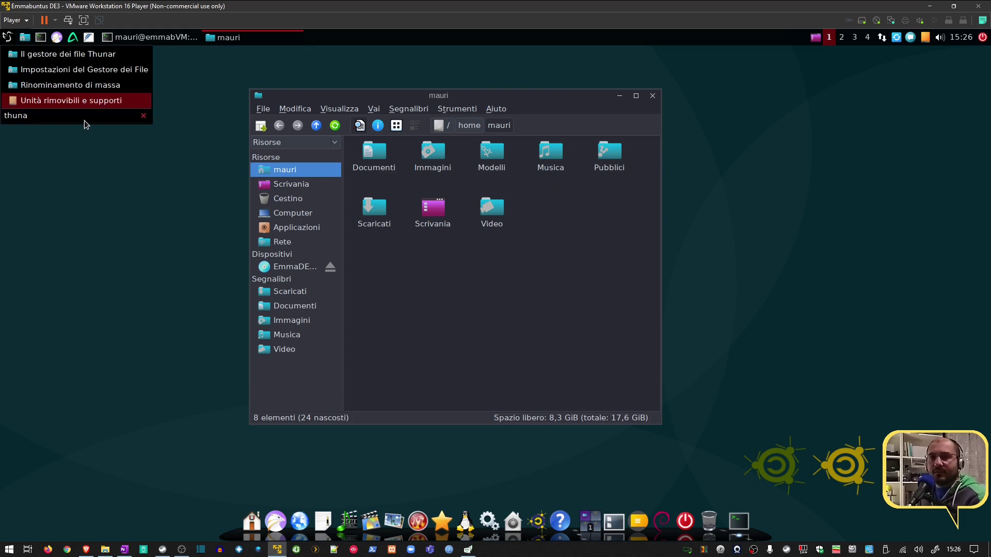
click(97, 57)
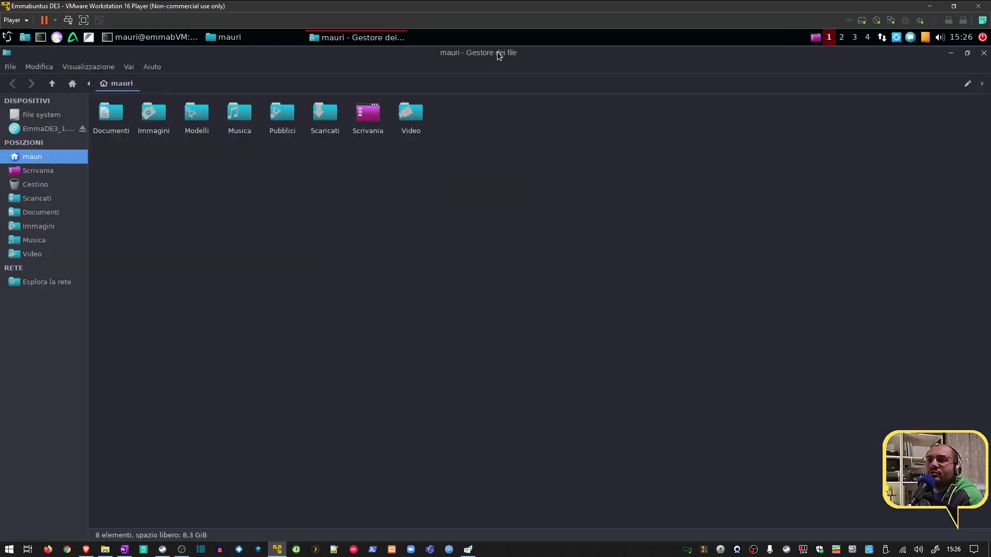
- Restore Thunar from full size, compare it side by side with PCManFM-Qt, and close both file managers
double_click(498, 53)
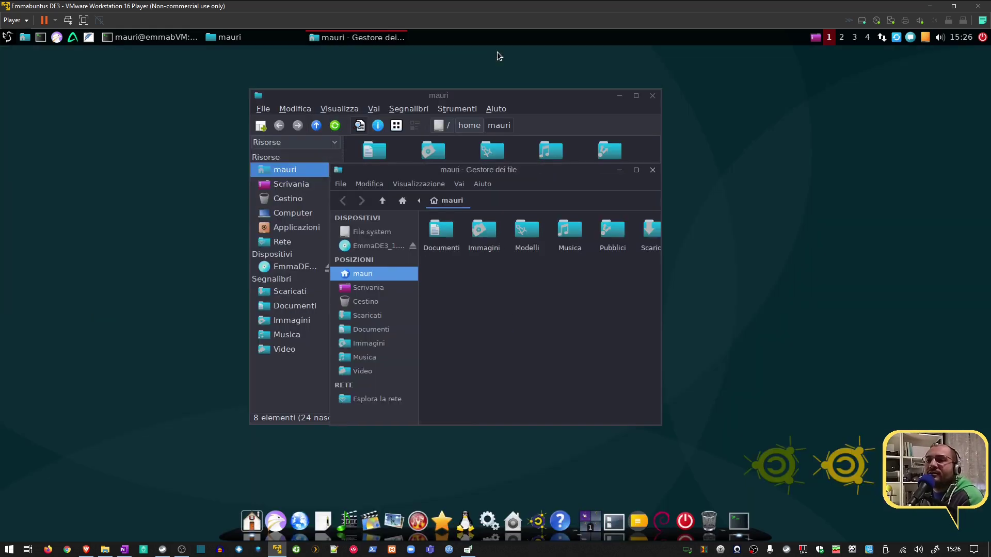
drag(510, 171, 771, 120)
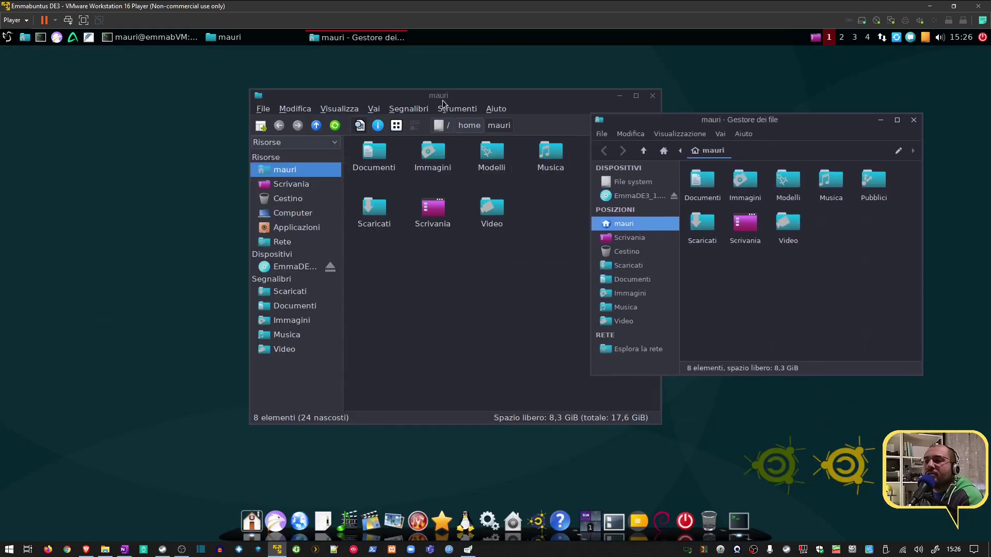
drag(469, 92, 359, 91)
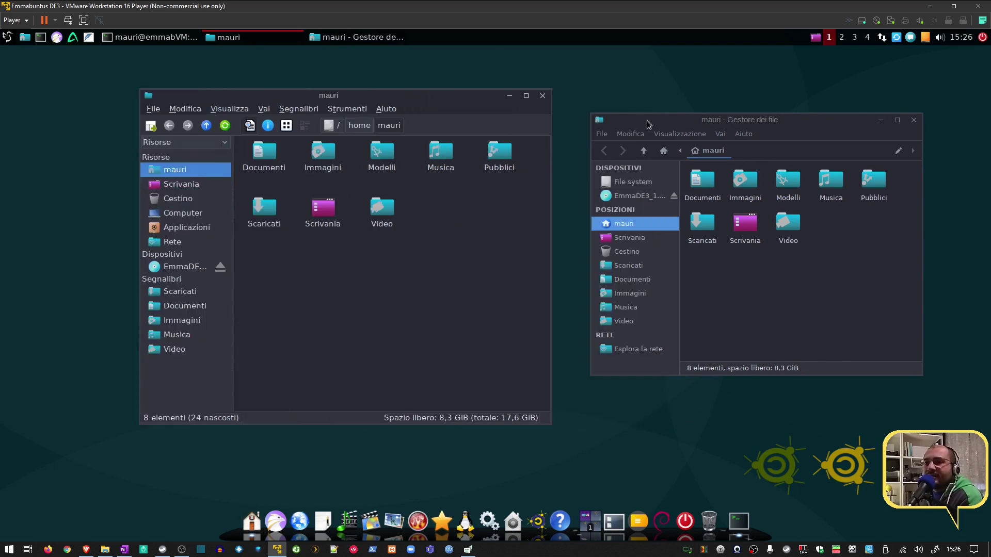
drag(671, 121, 622, 104)
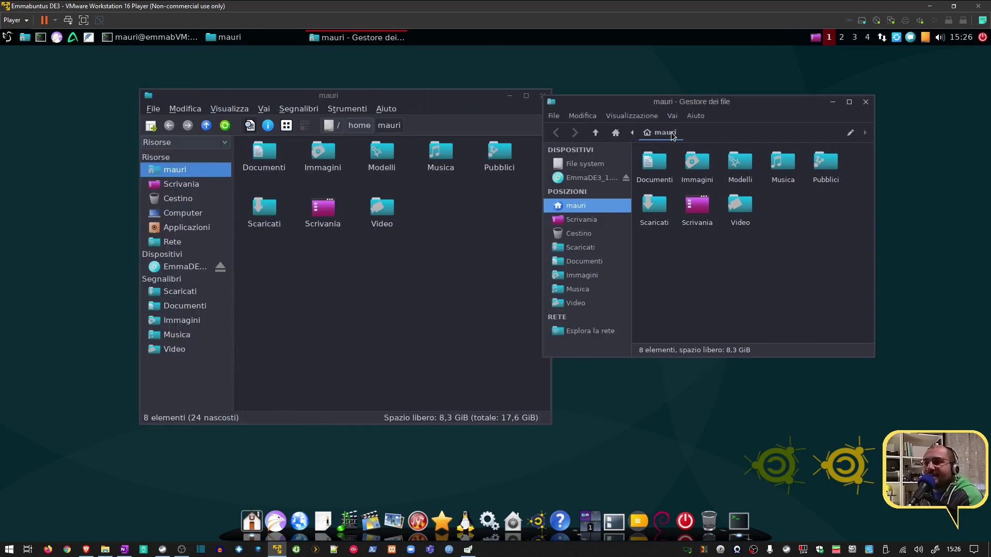
click(631, 133)
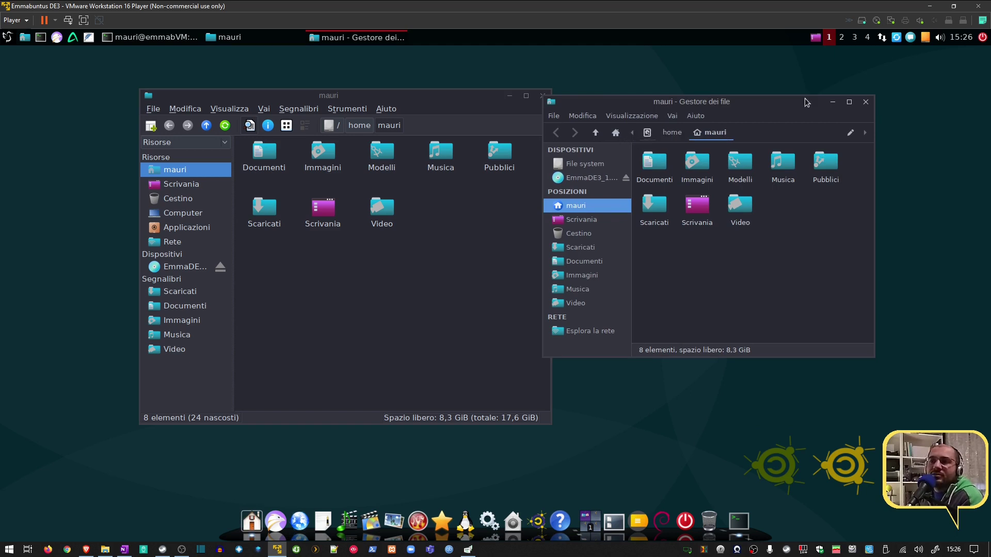
click(865, 101)
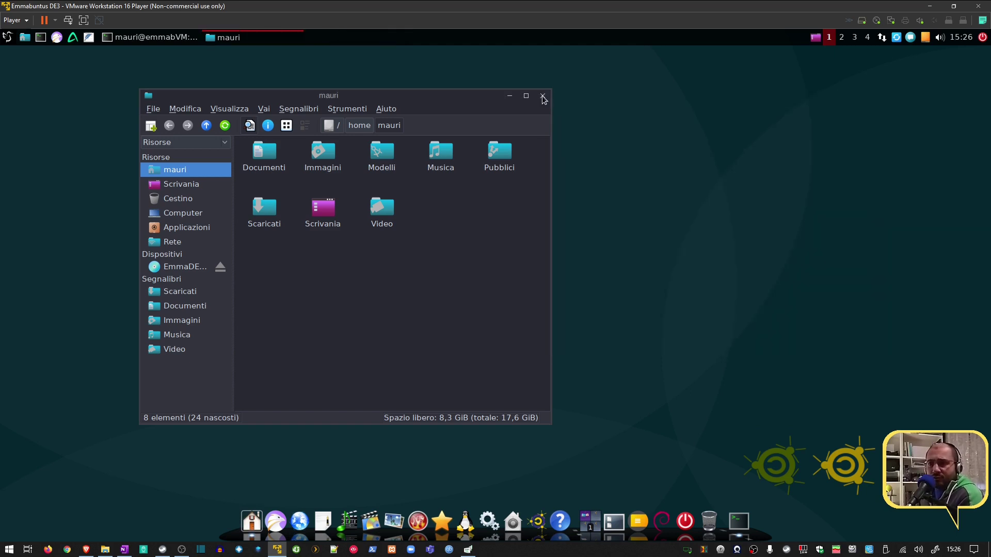
click(543, 96)
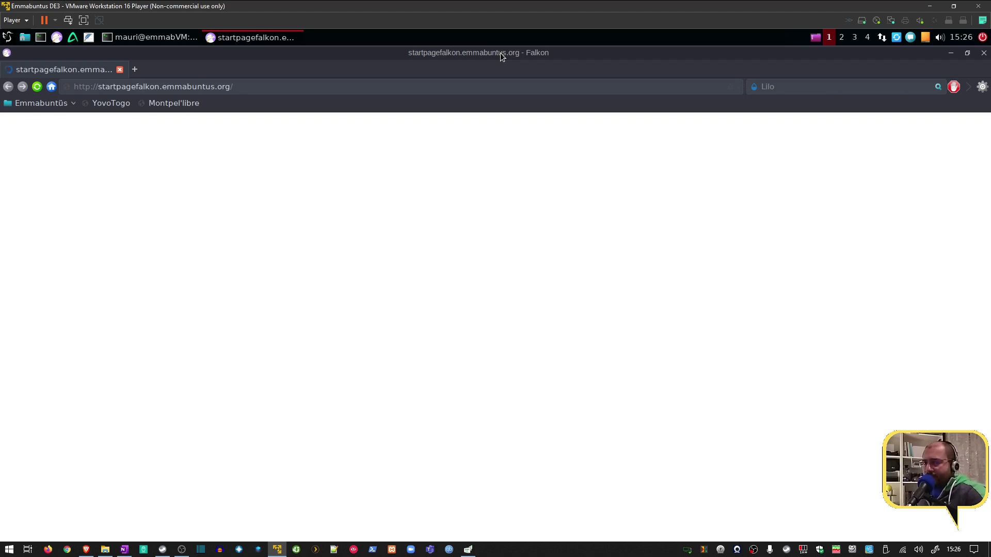
- Restore the maximized Falkon browser window to a smaller size and close the browser
click(968, 52)
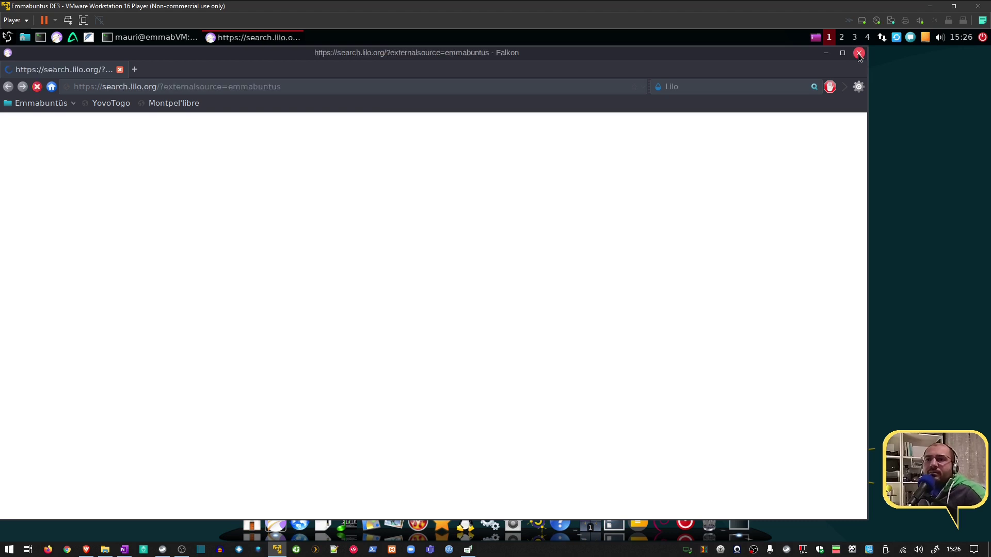
click(859, 54)
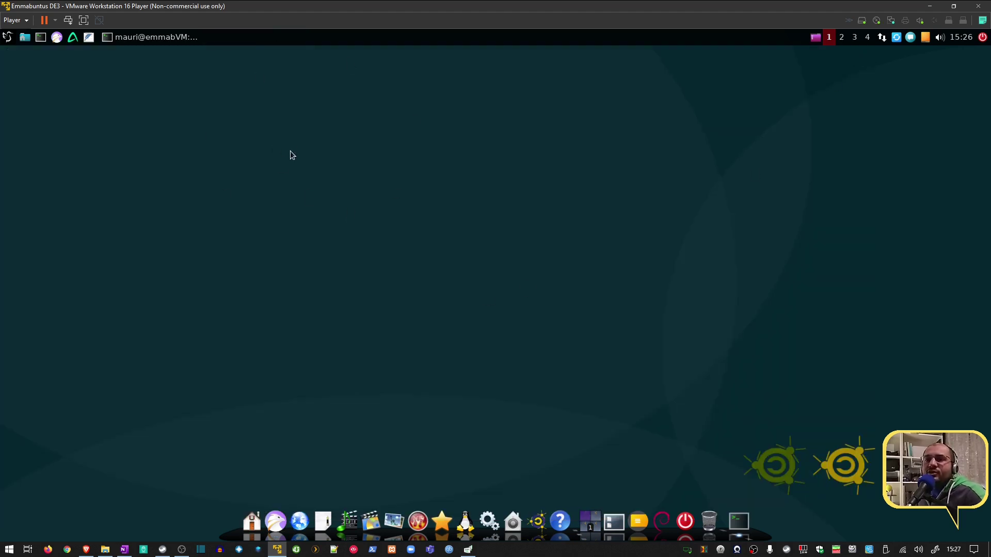
- Look at the dock's Internet group, the Package Update Indicator and the applications in the dock's Ufficio group
click(298, 519)
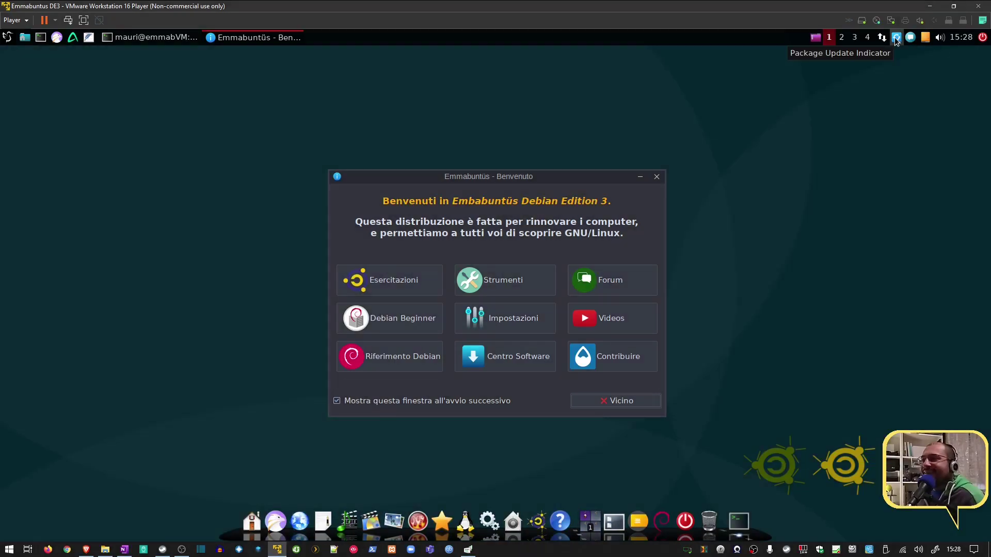
click(895, 40)
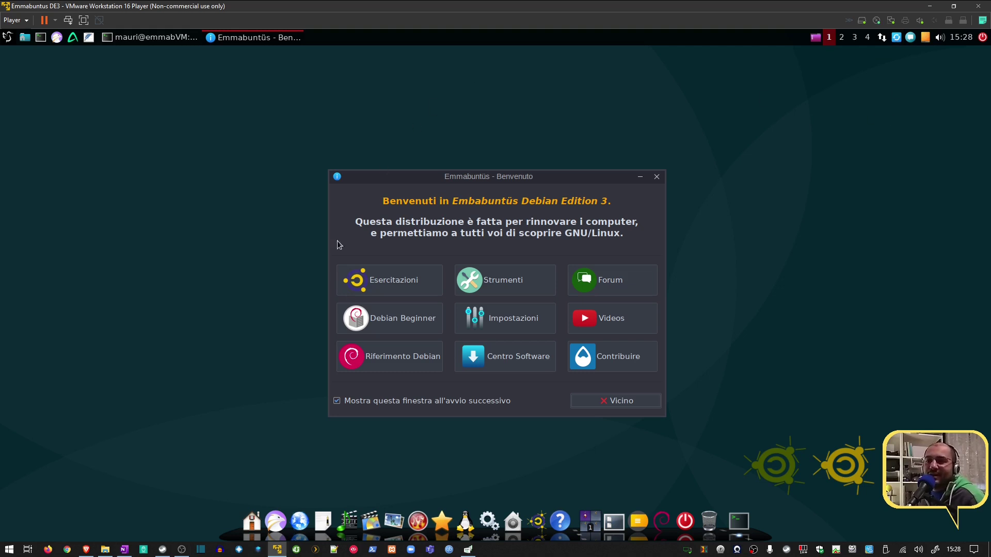
mouse_move(301, 523)
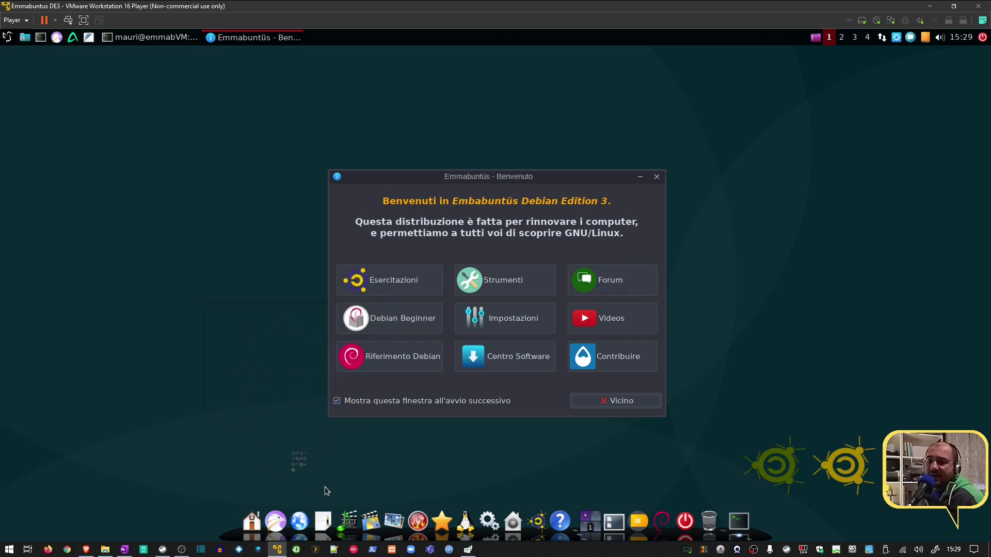
click(324, 517)
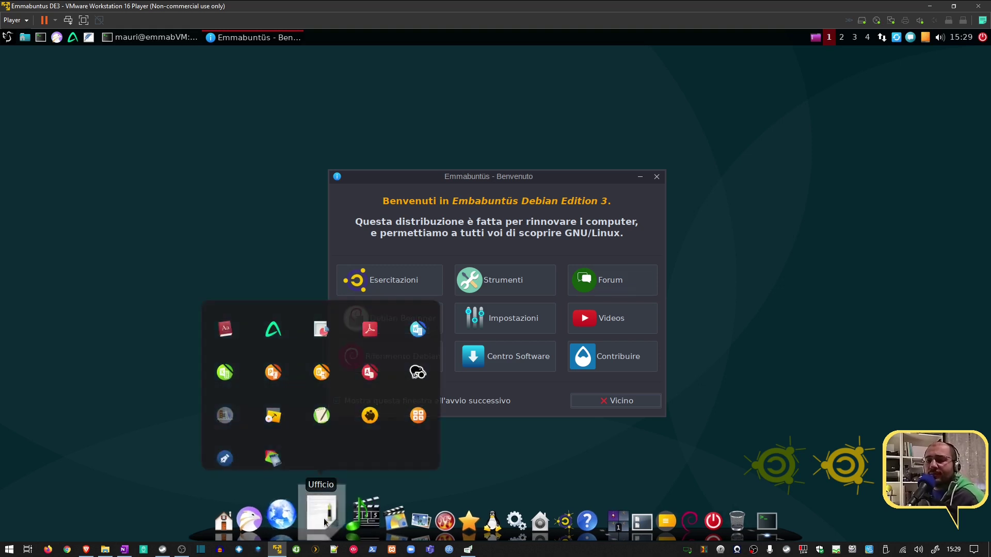
- Open AbiWord from the dock's Ufficio group and maximize its blank document window, moving the welcome window clear of it
click(274, 335)
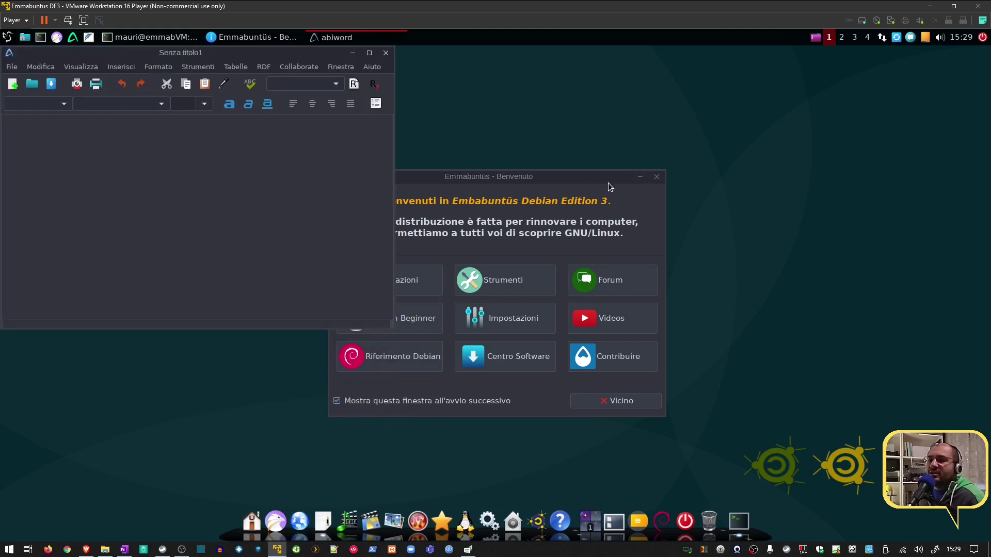
drag(610, 187, 747, 185)
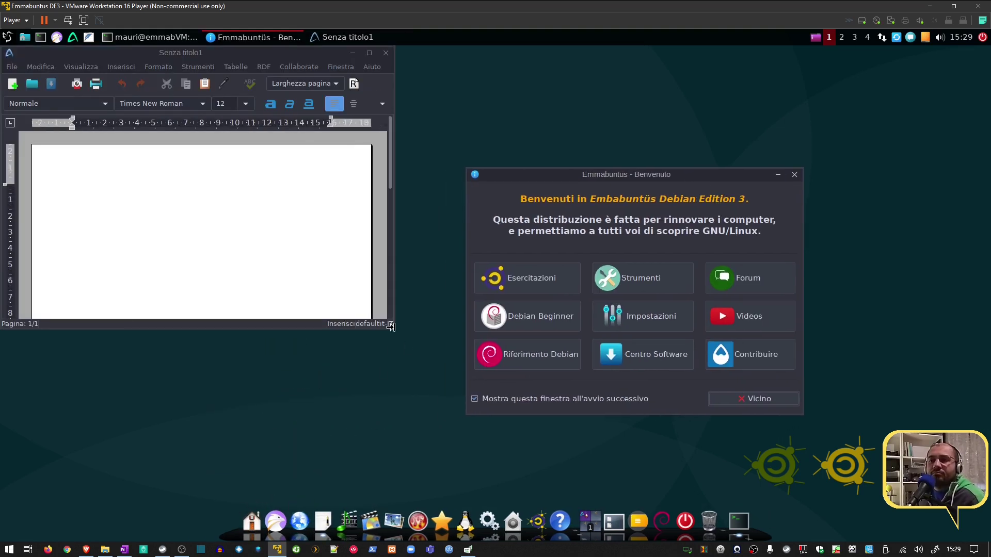
drag(390, 327, 413, 354)
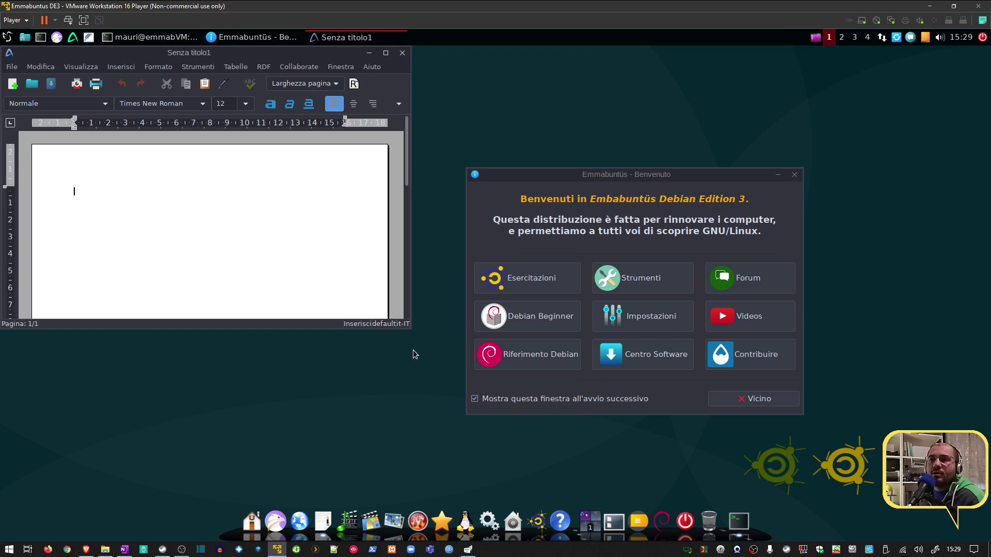
click(389, 52)
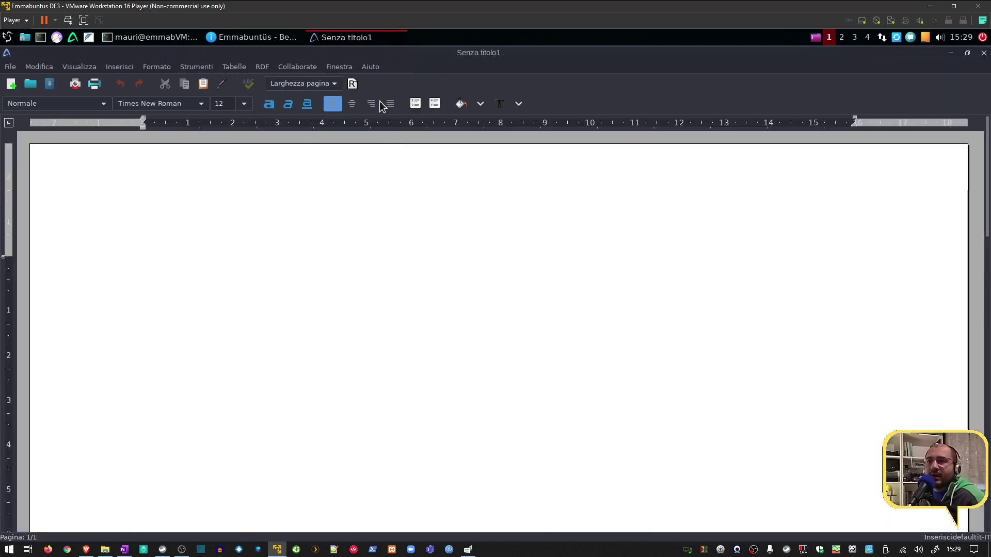
click(205, 323)
scroll(212, 310, down, 5)
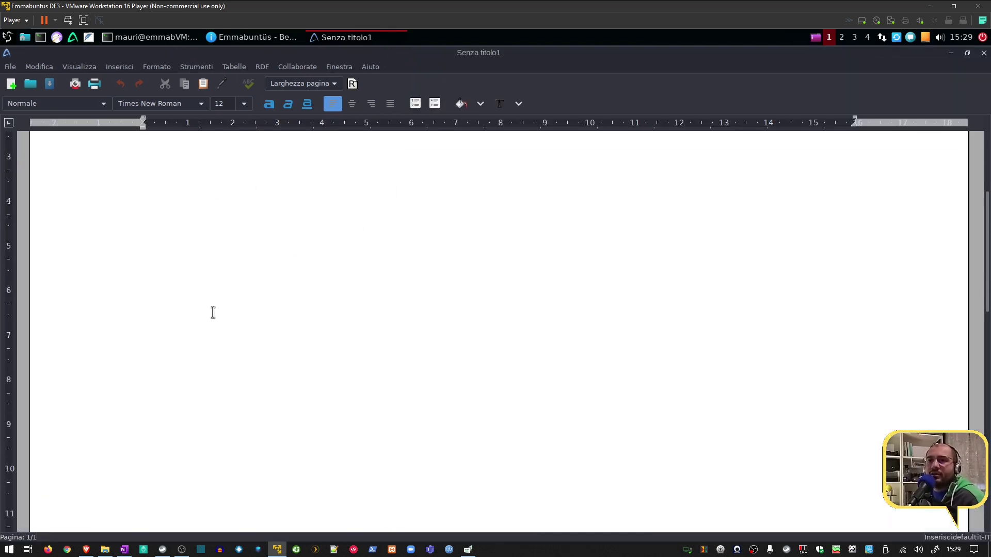
scroll(212, 312, up, 5)
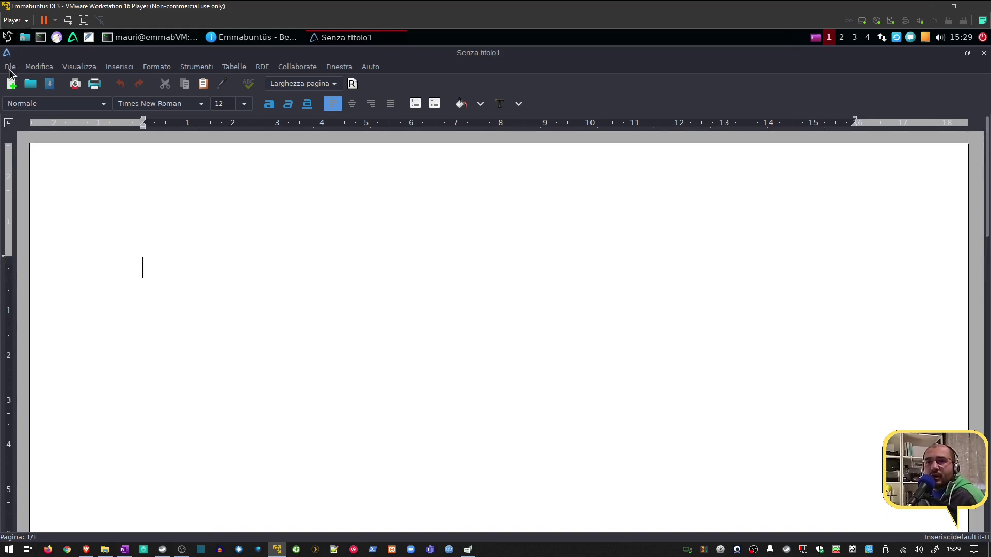
- Examine the file formats AbiWord offers for saving the document under a new name, and cancel without saving
click(10, 67)
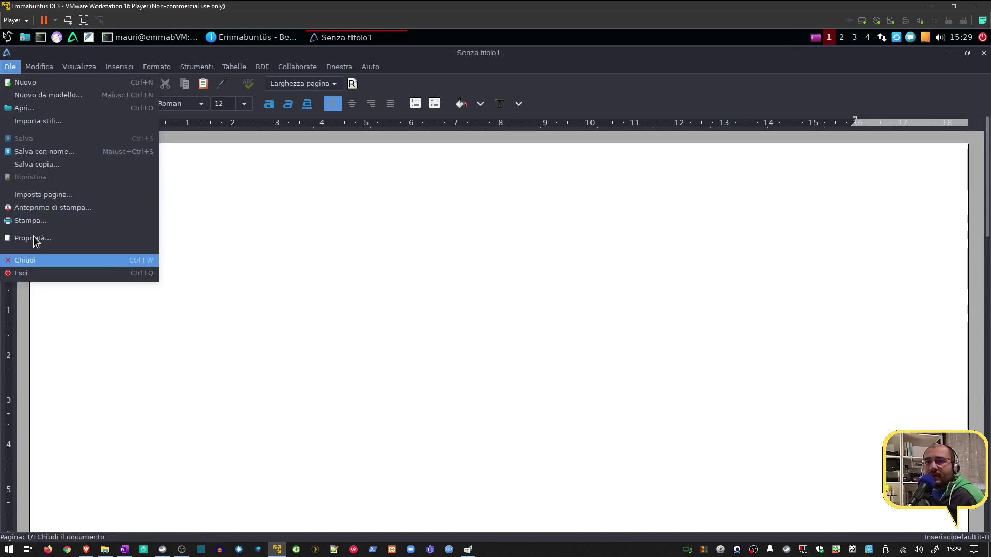
click(39, 153)
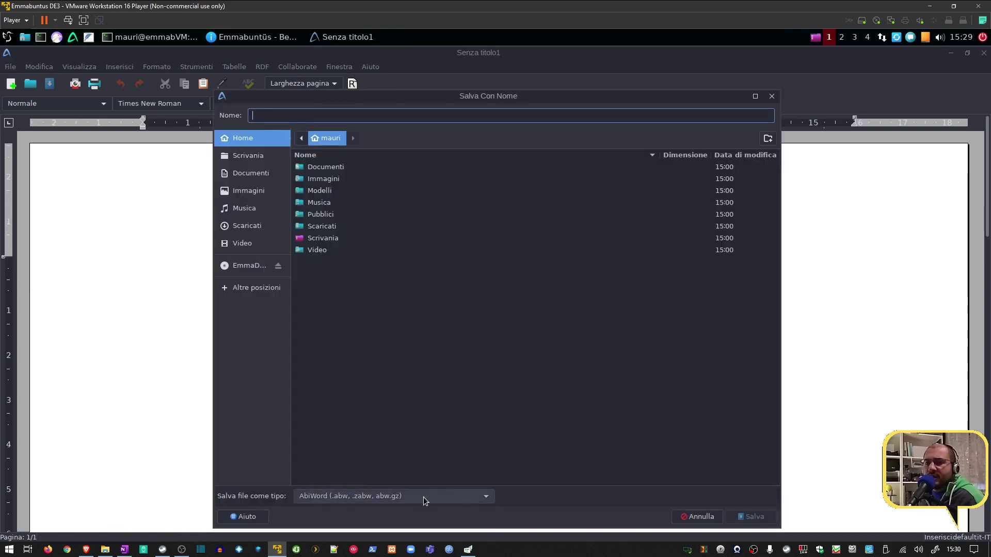
click(423, 497)
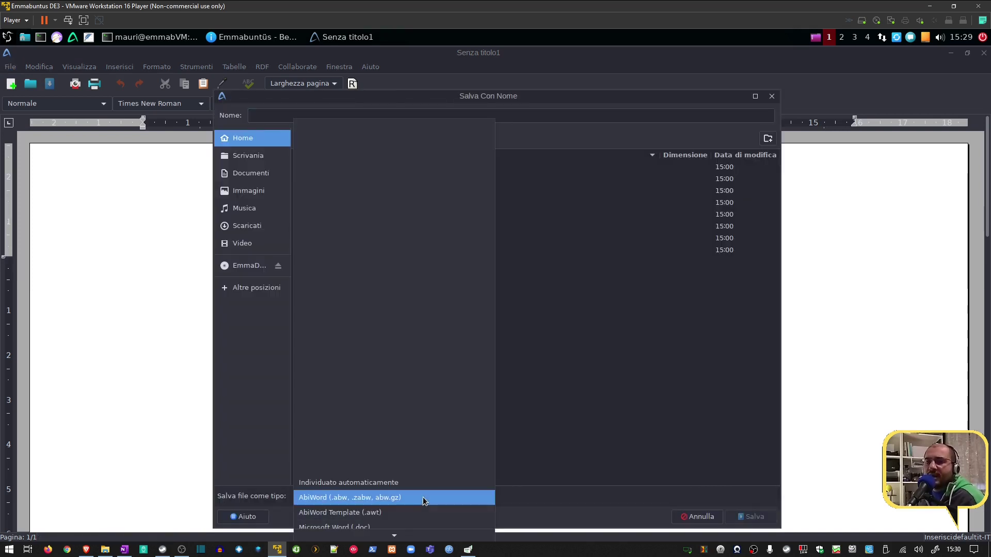
scroll(422, 497, down, 2)
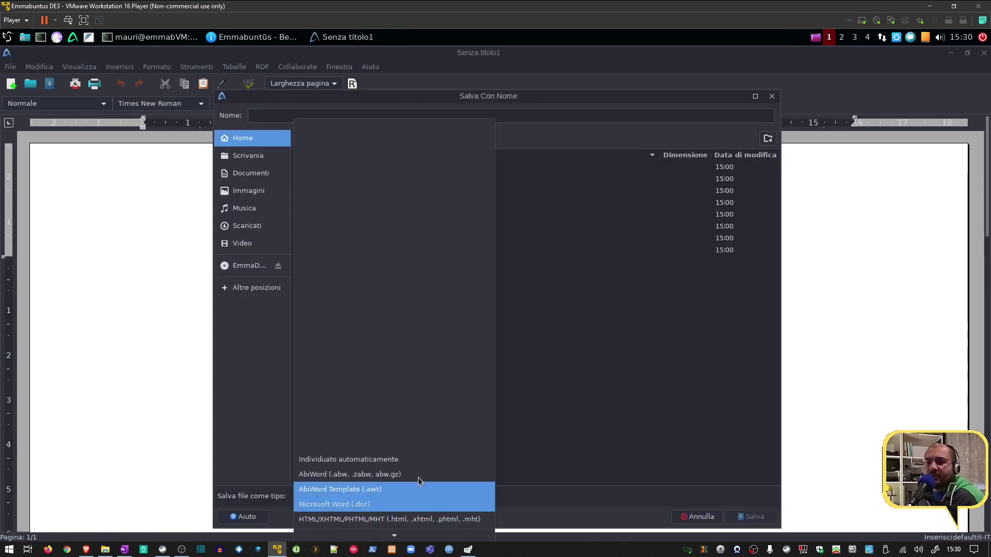
scroll(421, 475, down, 5)
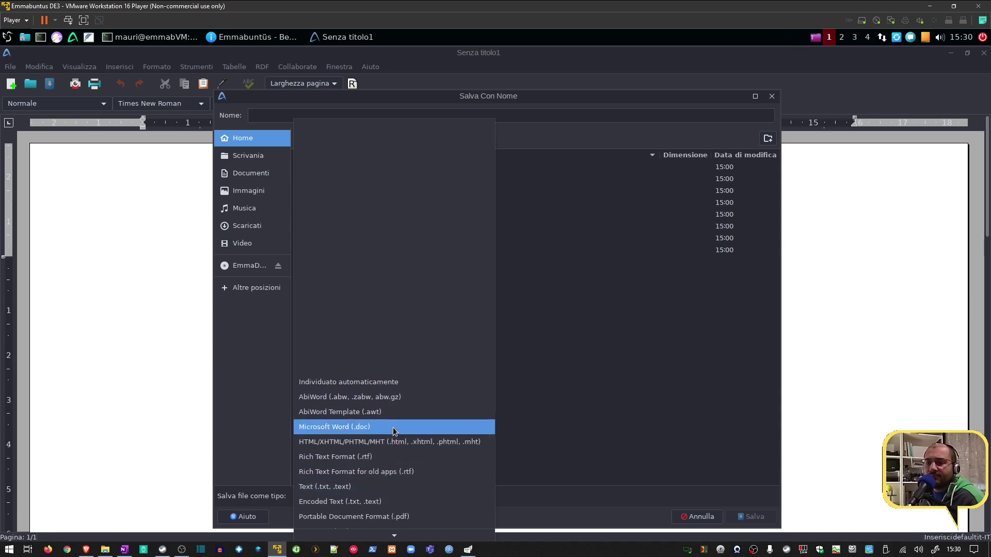
scroll(405, 453, down, 3)
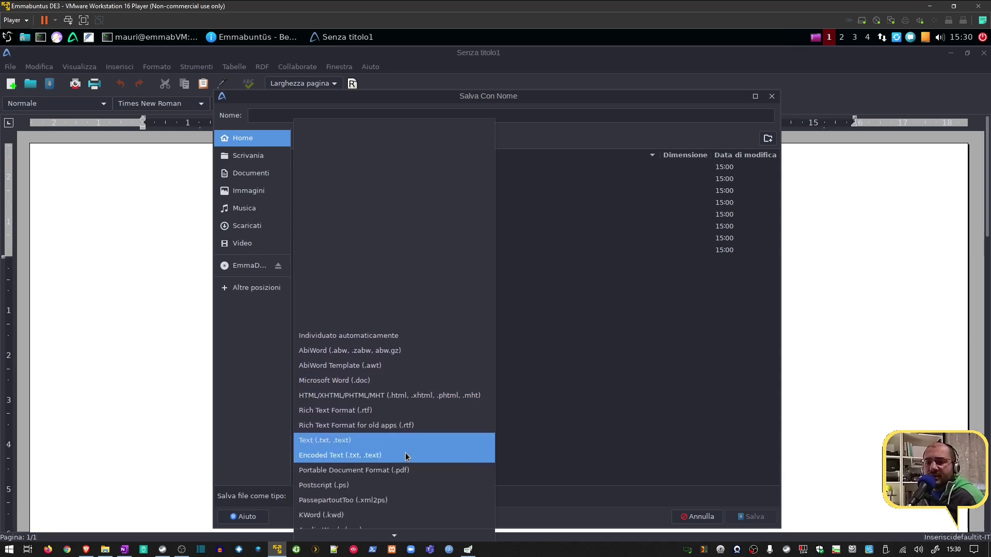
scroll(404, 453, down, 7)
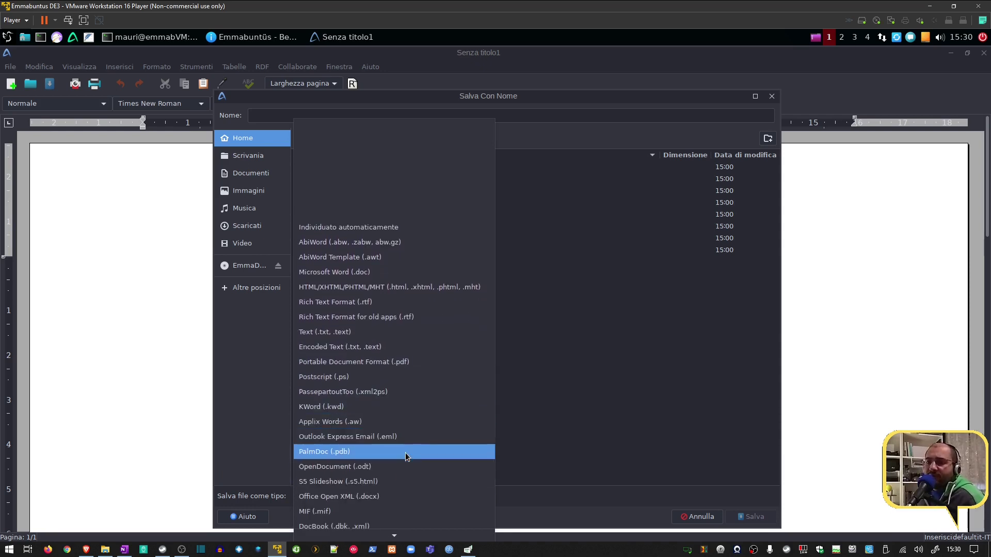
scroll(405, 453, down, 5)
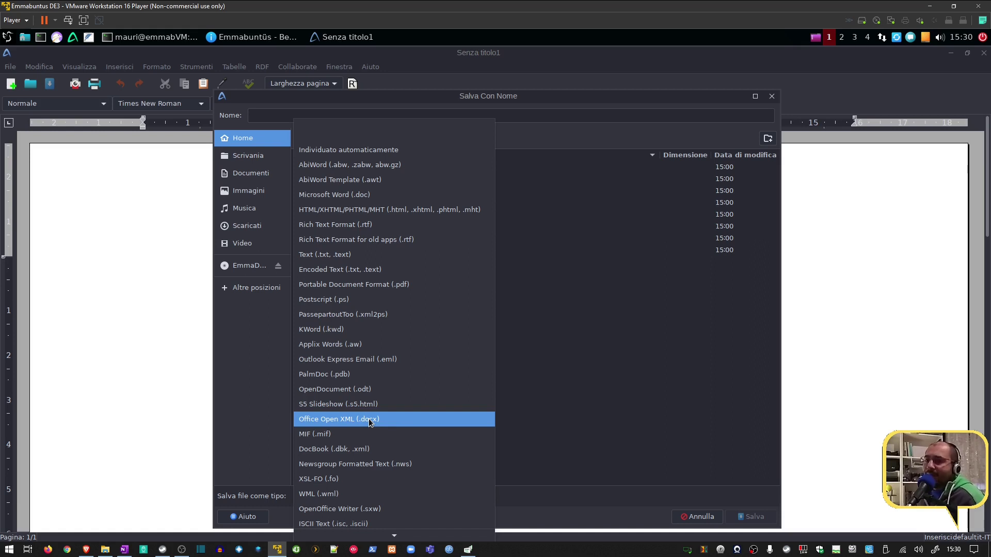
click(567, 408)
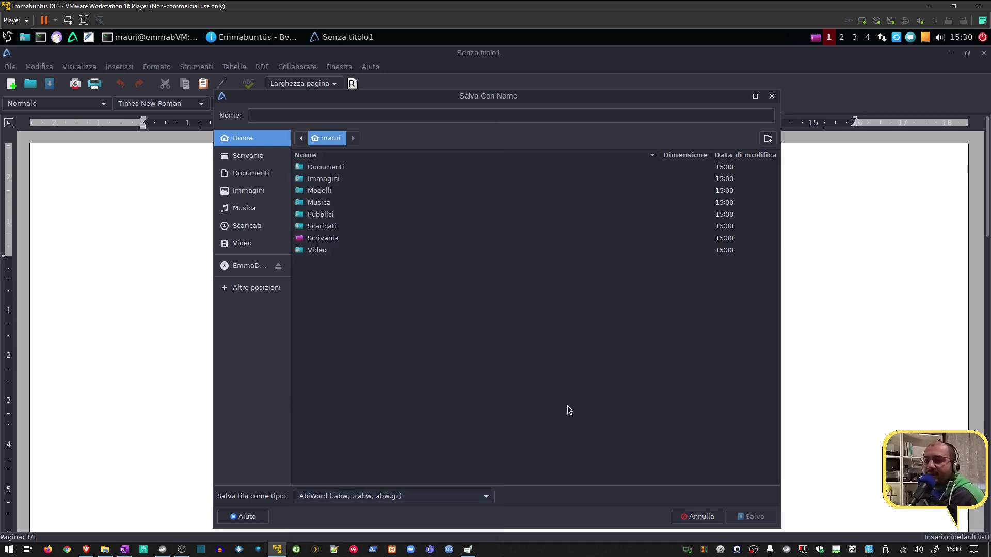
click(705, 518)
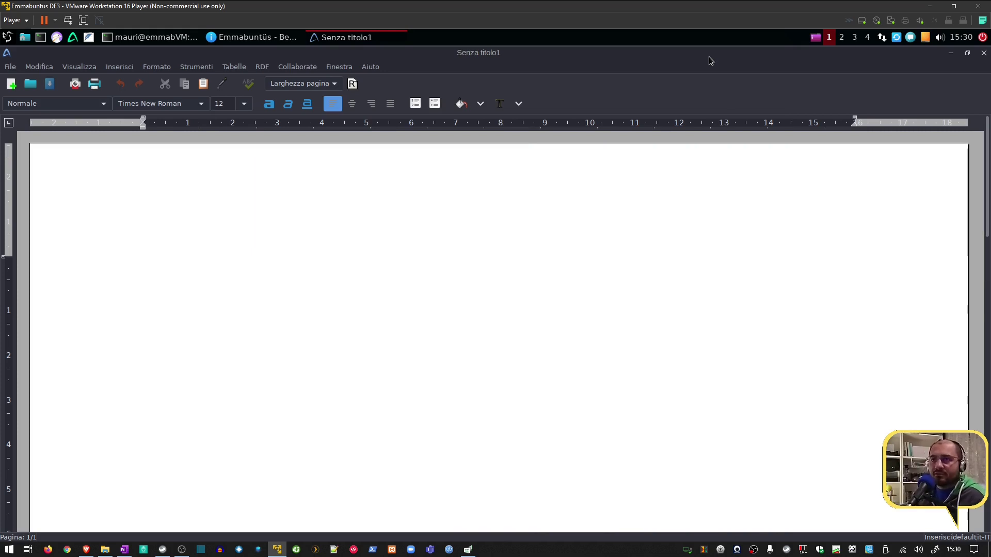
- Close AbiWord, move the welcome window higher on the desktop and show the dock's Ufficio applications
click(984, 52)
drag(603, 176, 571, 84)
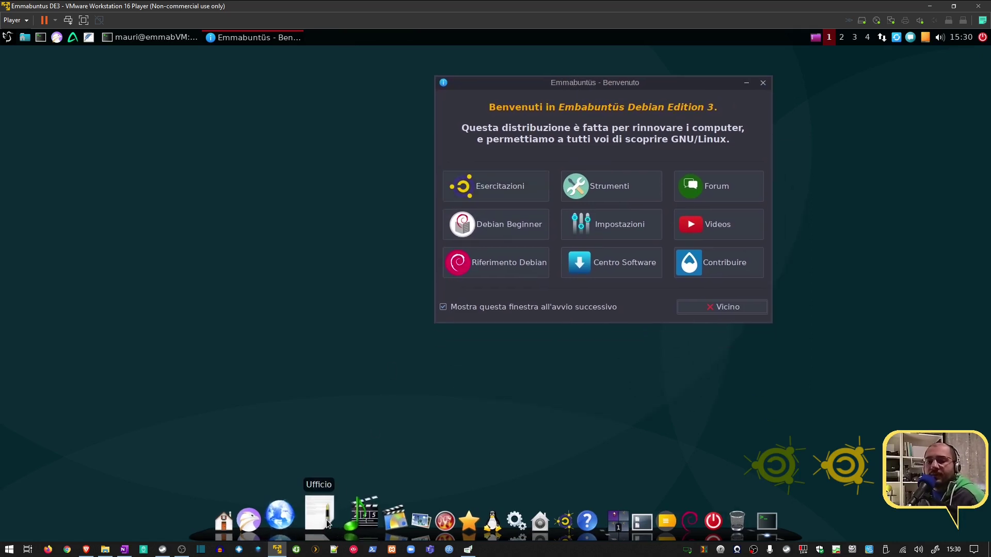
mouse_move(327, 522)
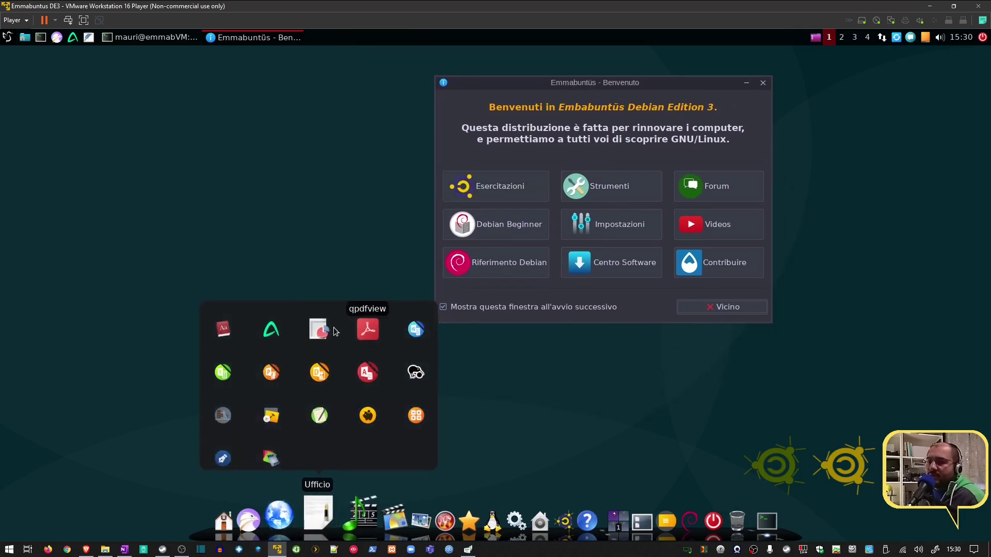